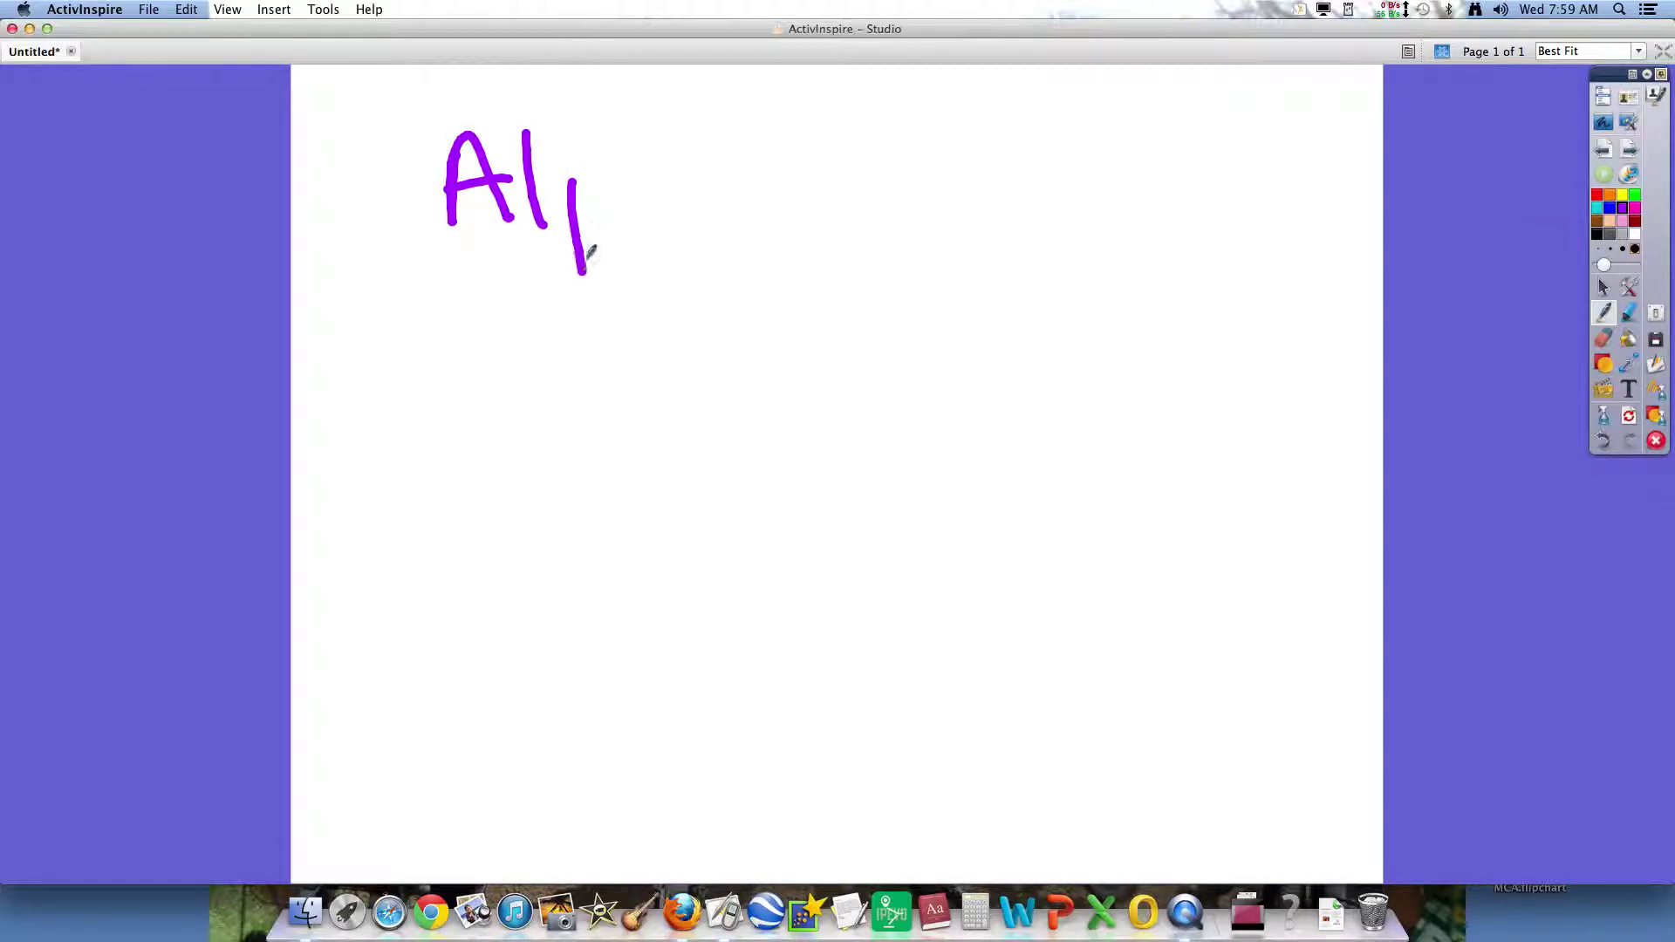
# Write 'Alpha' inside a cloud and add 'shoes' beside it.
pyautogui.moveTo(629, 121)
pyautogui.mouseDown()
pyautogui.moveTo(679, 219)
pyautogui.moveTo(770, 196)
pyautogui.mouseUp()
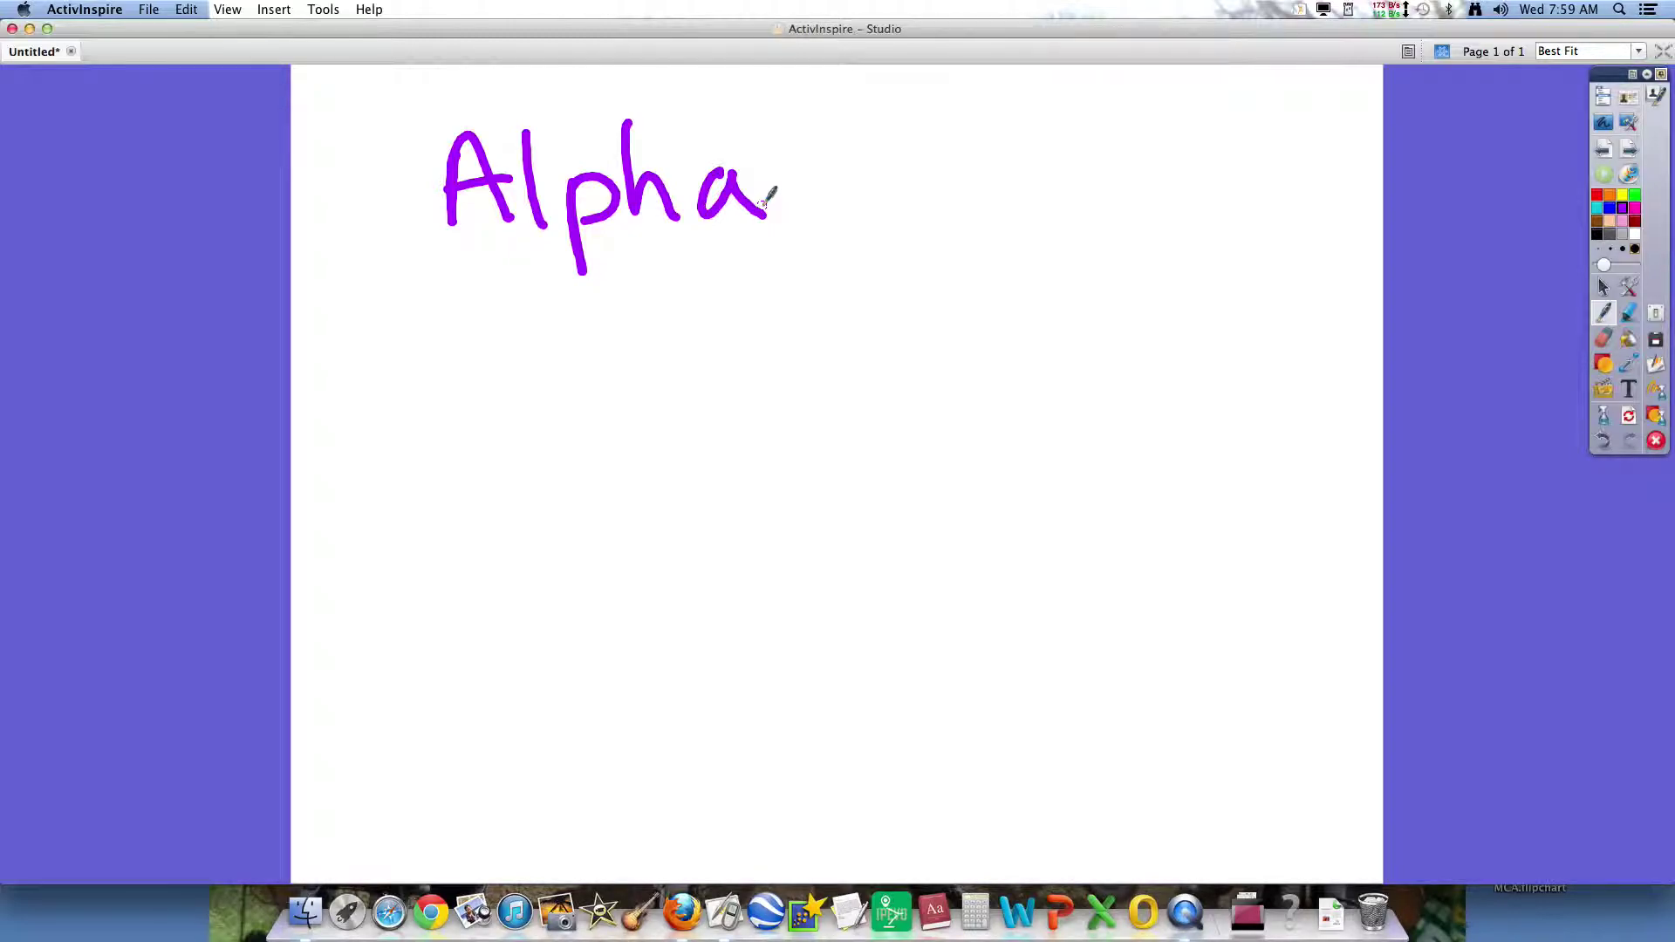
pyautogui.moveTo(672, 284)
pyautogui.mouseDown()
pyautogui.moveTo(649, 315)
pyautogui.moveTo(517, 334)
pyautogui.moveTo(406, 281)
pyautogui.moveTo(400, 118)
pyautogui.moveTo(591, 83)
pyautogui.moveTo(758, 121)
pyautogui.moveTo(811, 222)
pyautogui.moveTo(710, 272)
pyautogui.mouseUp()
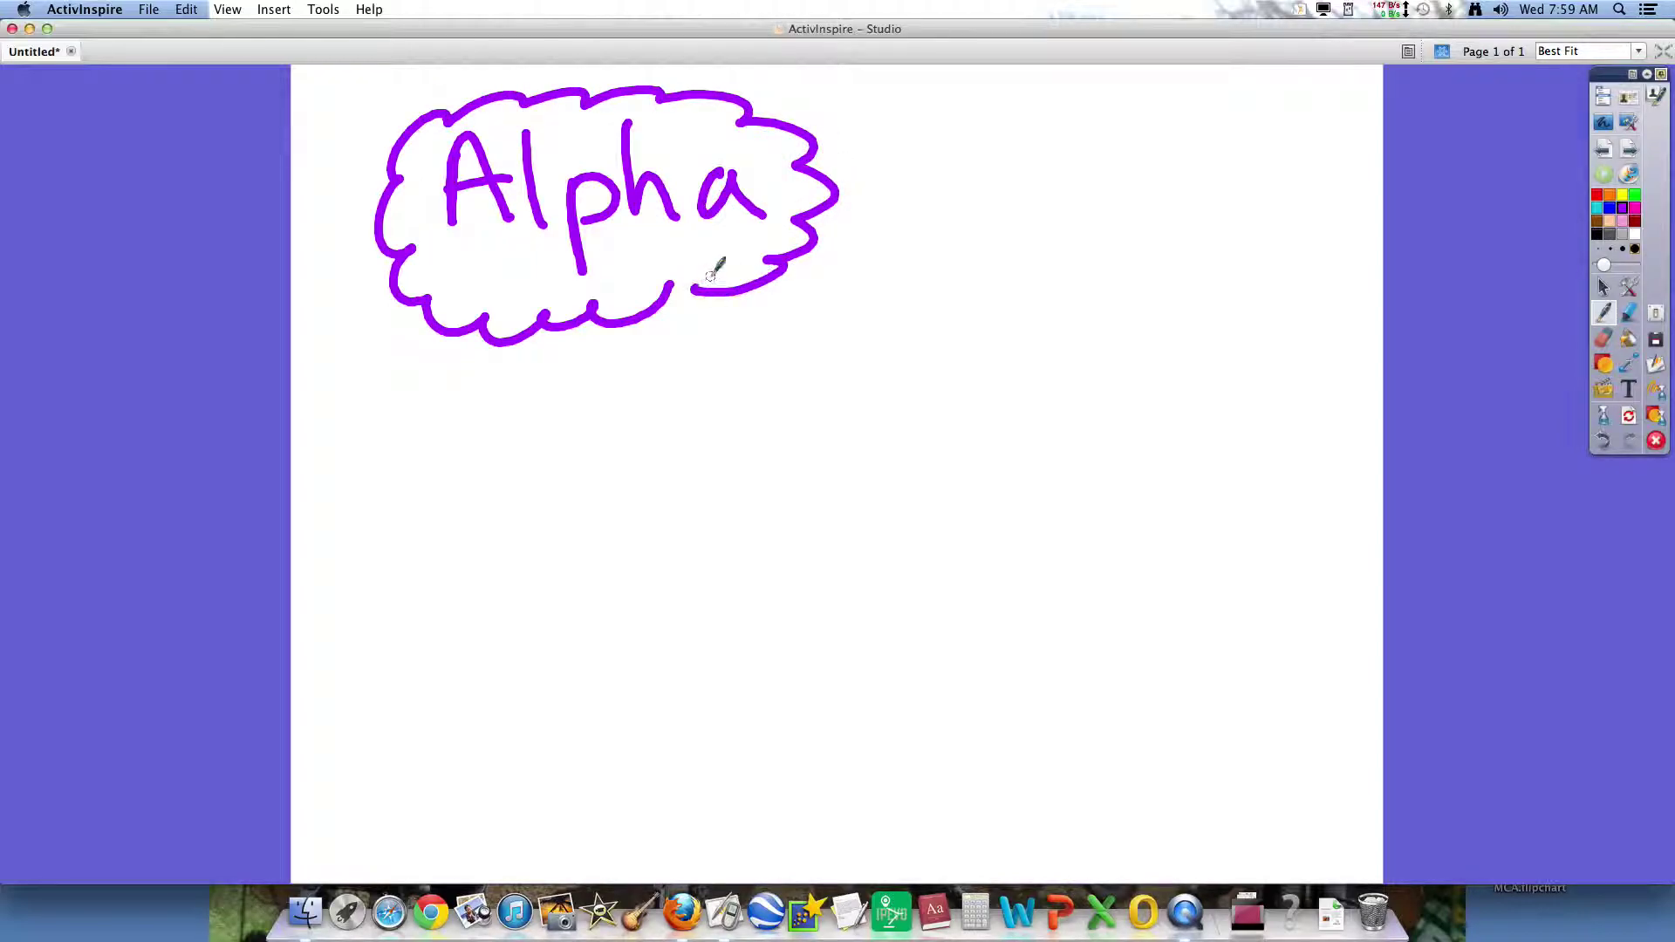
pyautogui.moveTo(916, 192); pyautogui.dragTo(874, 245)
pyautogui.moveTo(951, 157)
pyautogui.mouseDown()
pyautogui.moveTo(1011, 243)
pyautogui.moveTo(1045, 199)
pyautogui.mouseUp()
pyautogui.moveTo(1084, 223); pyautogui.dragTo(1141, 242)
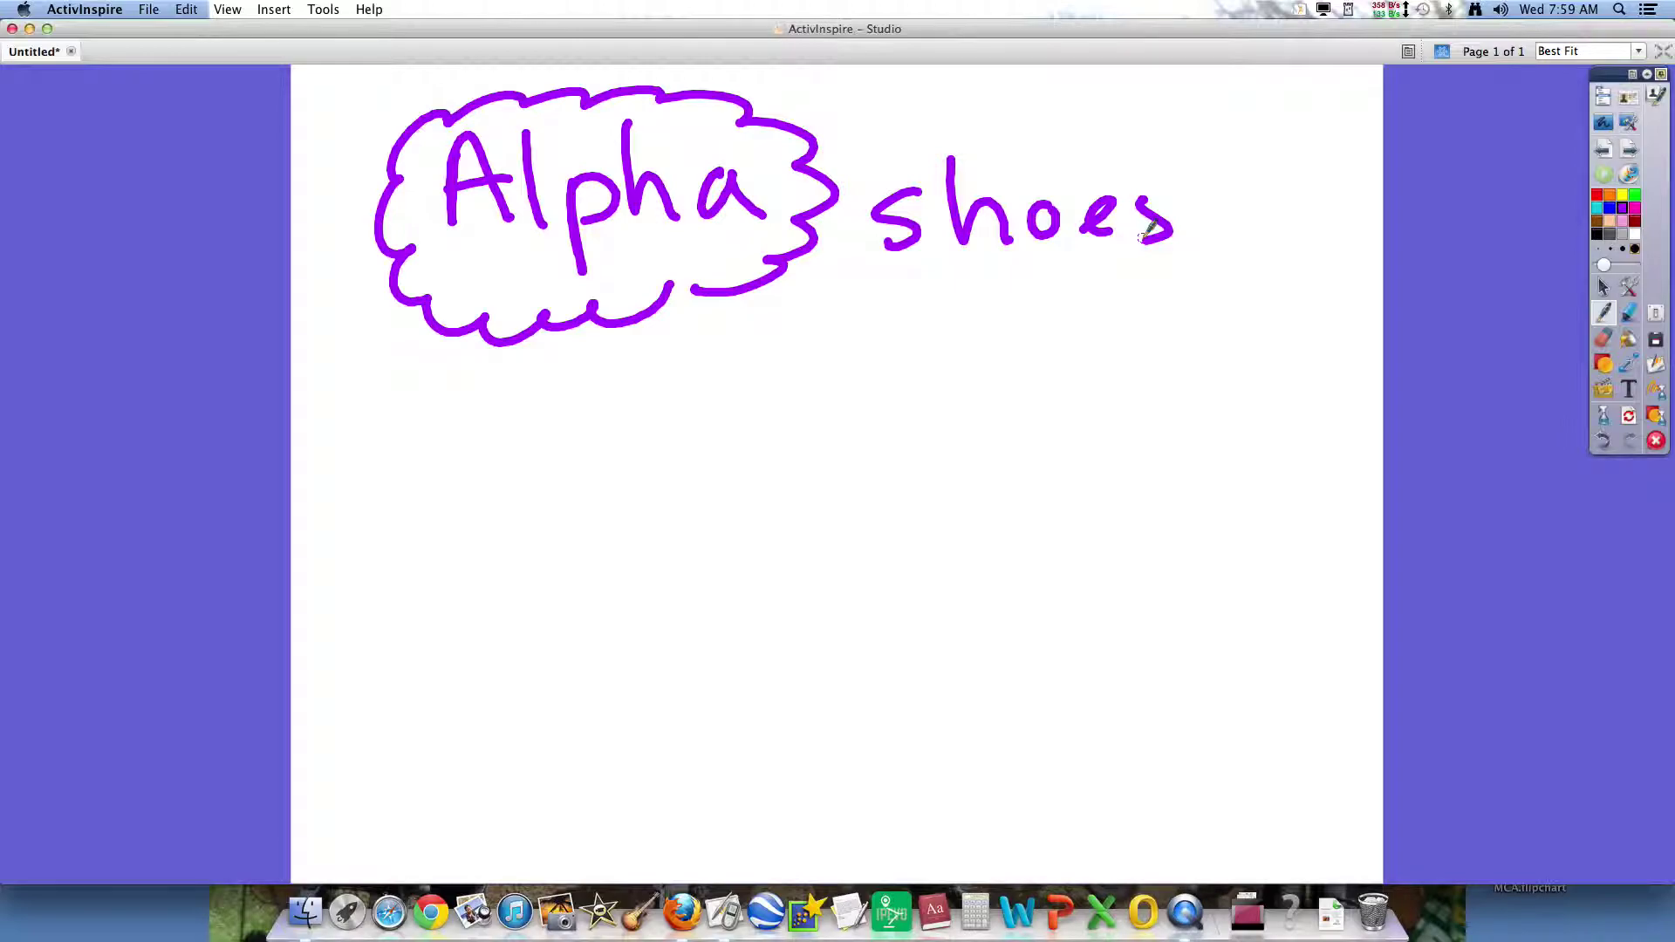
# Write 'clothing' and then 'cars' below 'shoes'.
pyautogui.moveTo(937, 335); pyautogui.dragTo(950, 375)
pyautogui.moveTo(953, 306)
pyautogui.mouseDown()
pyautogui.moveTo(956, 380)
pyautogui.moveTo(997, 346)
pyautogui.mouseUp()
pyautogui.moveTo(1034, 293)
pyautogui.mouseDown()
pyautogui.moveTo(1037, 364)
pyautogui.moveTo(1057, 323)
pyautogui.mouseUp()
pyautogui.moveTo(1073, 291)
pyautogui.mouseDown()
pyautogui.moveTo(1115, 351)
pyautogui.moveTo(1166, 349)
pyautogui.mouseUp()
pyautogui.moveTo(1183, 328)
pyautogui.mouseDown()
pyautogui.moveTo(1222, 349)
pyautogui.moveTo(1225, 391)
pyautogui.mouseUp()
pyautogui.moveTo(1000, 431); pyautogui.dragTo(971, 502)
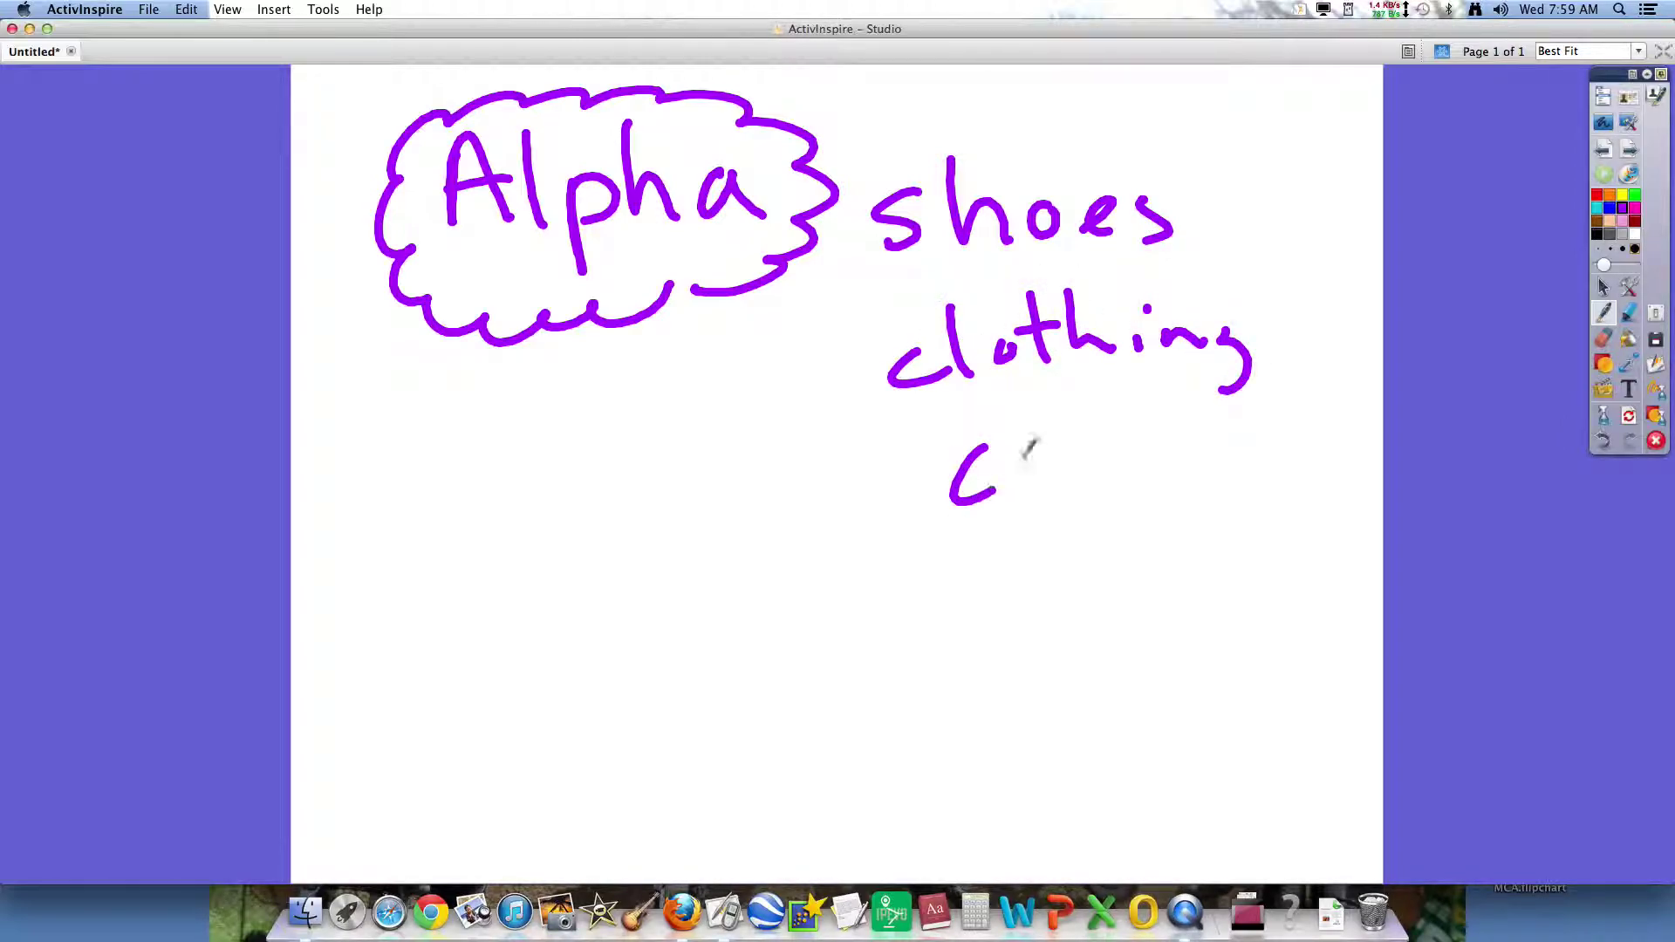
pyautogui.moveTo(1058, 448); pyautogui.dragTo(1065, 485)
pyautogui.moveTo(1082, 484)
pyautogui.mouseDown()
pyautogui.moveTo(1100, 444)
pyautogui.moveTo(1115, 480)
pyautogui.mouseUp()
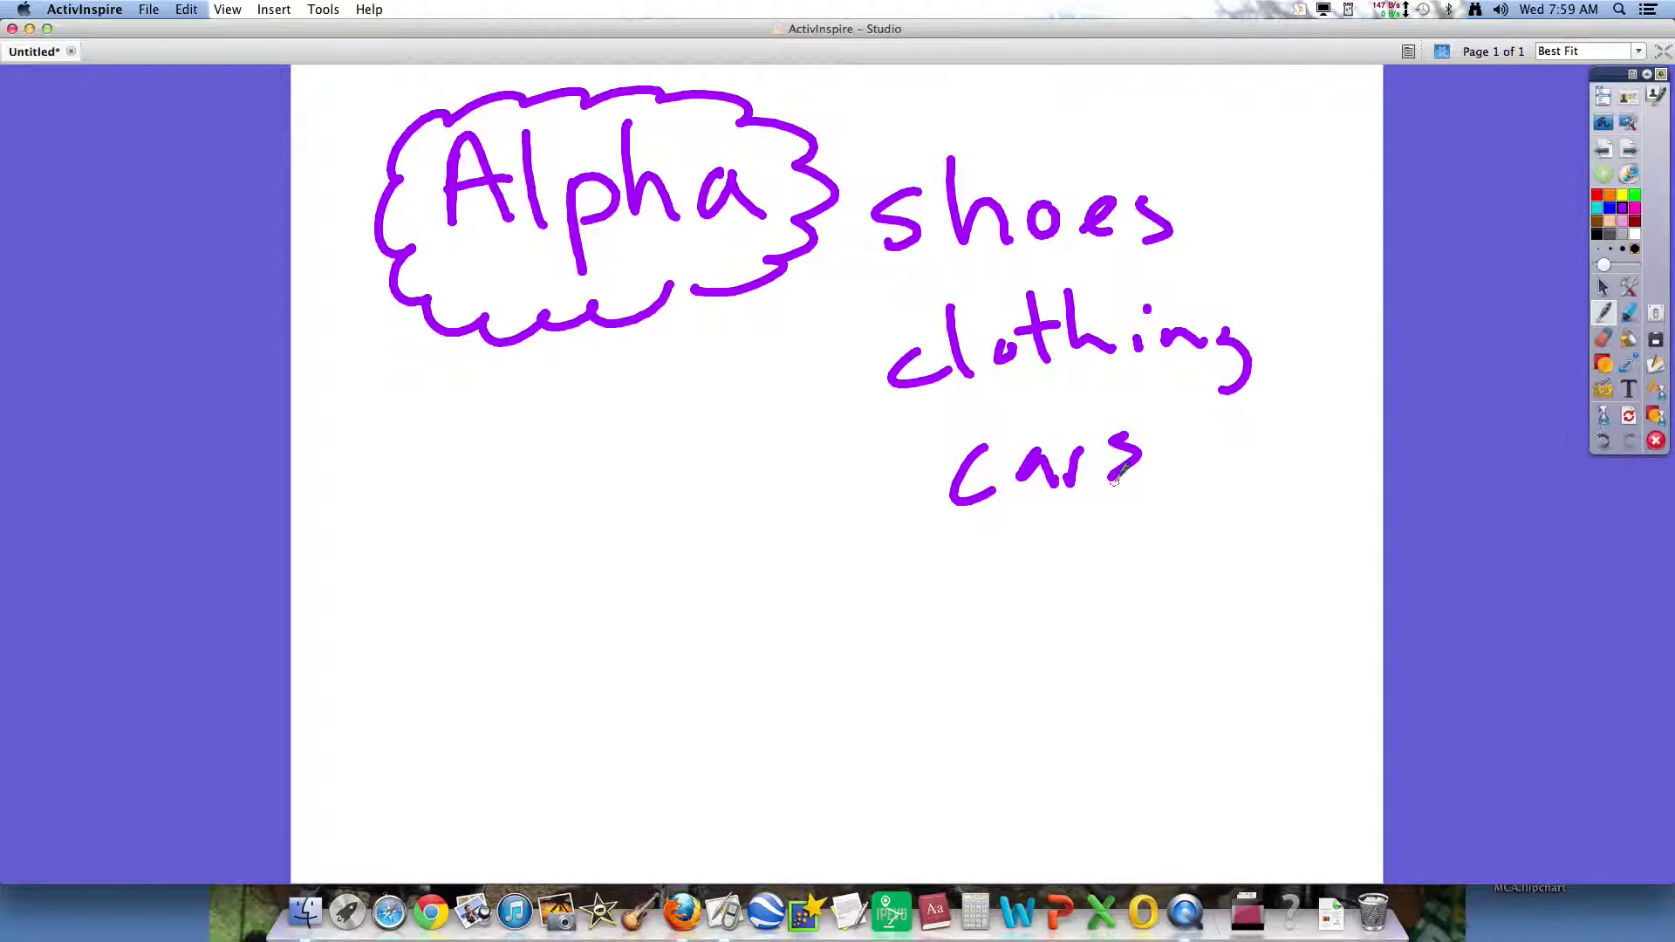
# Draw an arrow down-left from 'cars' to the word 'Sports'.
pyautogui.moveTo(921, 424)
pyautogui.mouseDown()
pyautogui.moveTo(784, 487)
pyautogui.moveTo(825, 519)
pyautogui.mouseUp()
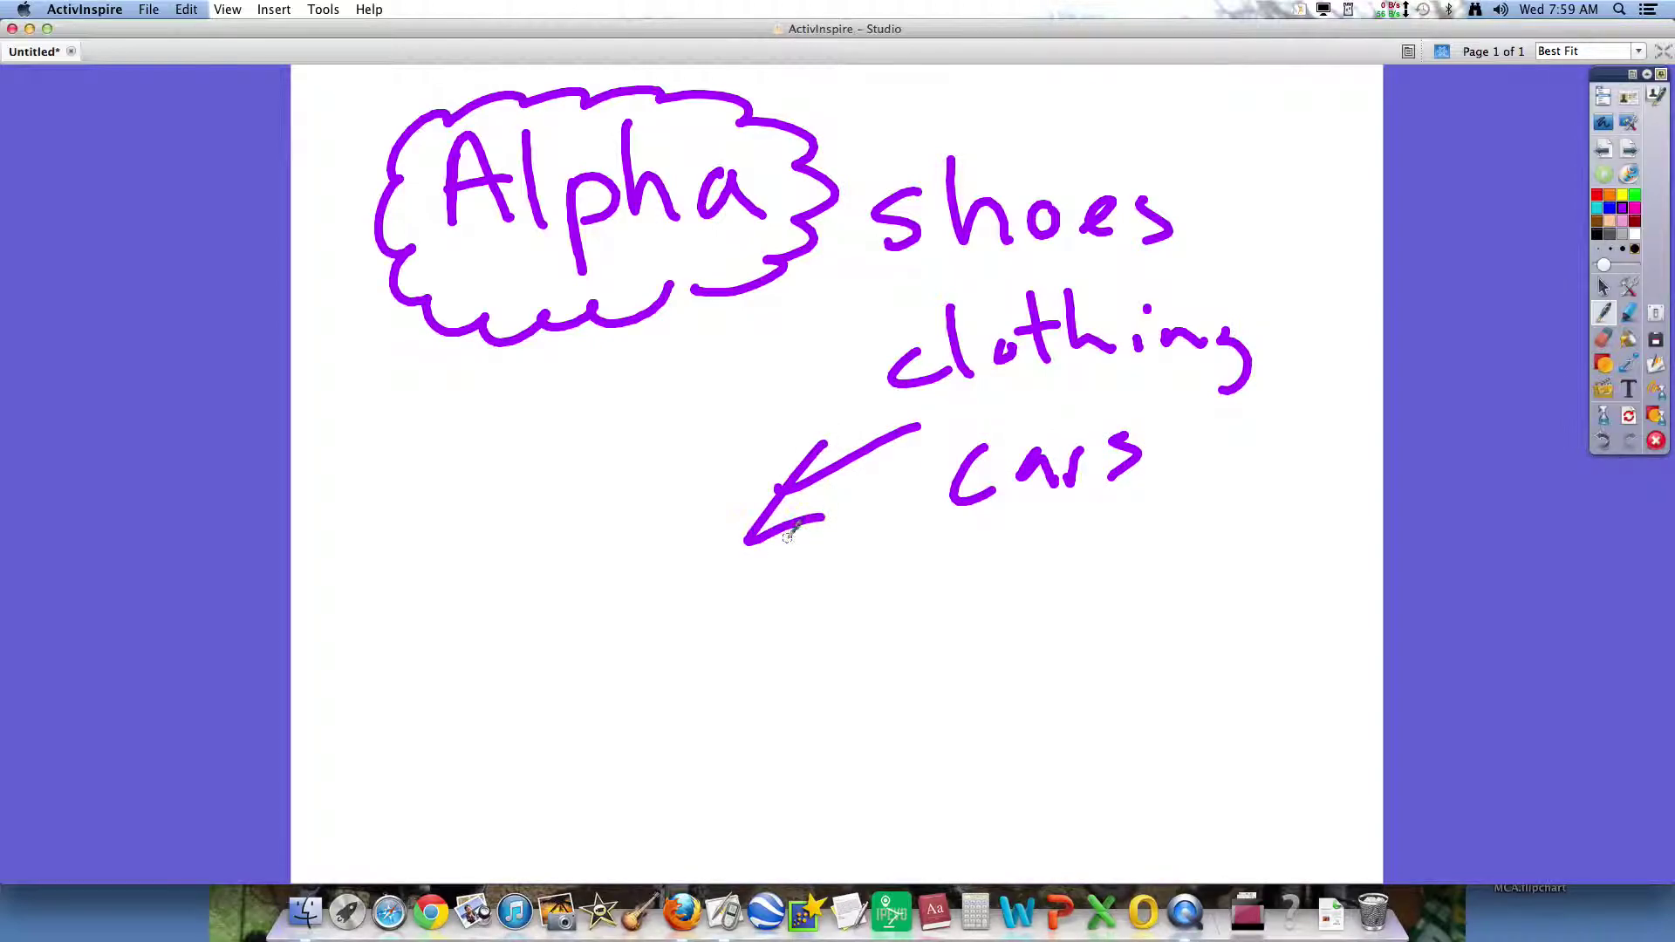
pyautogui.moveTo(577, 562)
pyautogui.mouseDown()
pyautogui.moveTo(518, 628)
pyautogui.moveTo(570, 657)
pyautogui.mouseUp()
pyautogui.moveTo(604, 576); pyautogui.dragTo(637, 637)
pyautogui.moveTo(618, 539); pyautogui.dragTo(615, 583)
pyautogui.moveTo(647, 533); pyautogui.dragTo(683, 504)
pyautogui.moveTo(678, 427)
pyautogui.mouseDown()
pyautogui.moveTo(733, 494)
pyautogui.moveTo(759, 422)
pyautogui.mouseUp()
pyautogui.moveTo(770, 432); pyautogui.dragTo(748, 475)
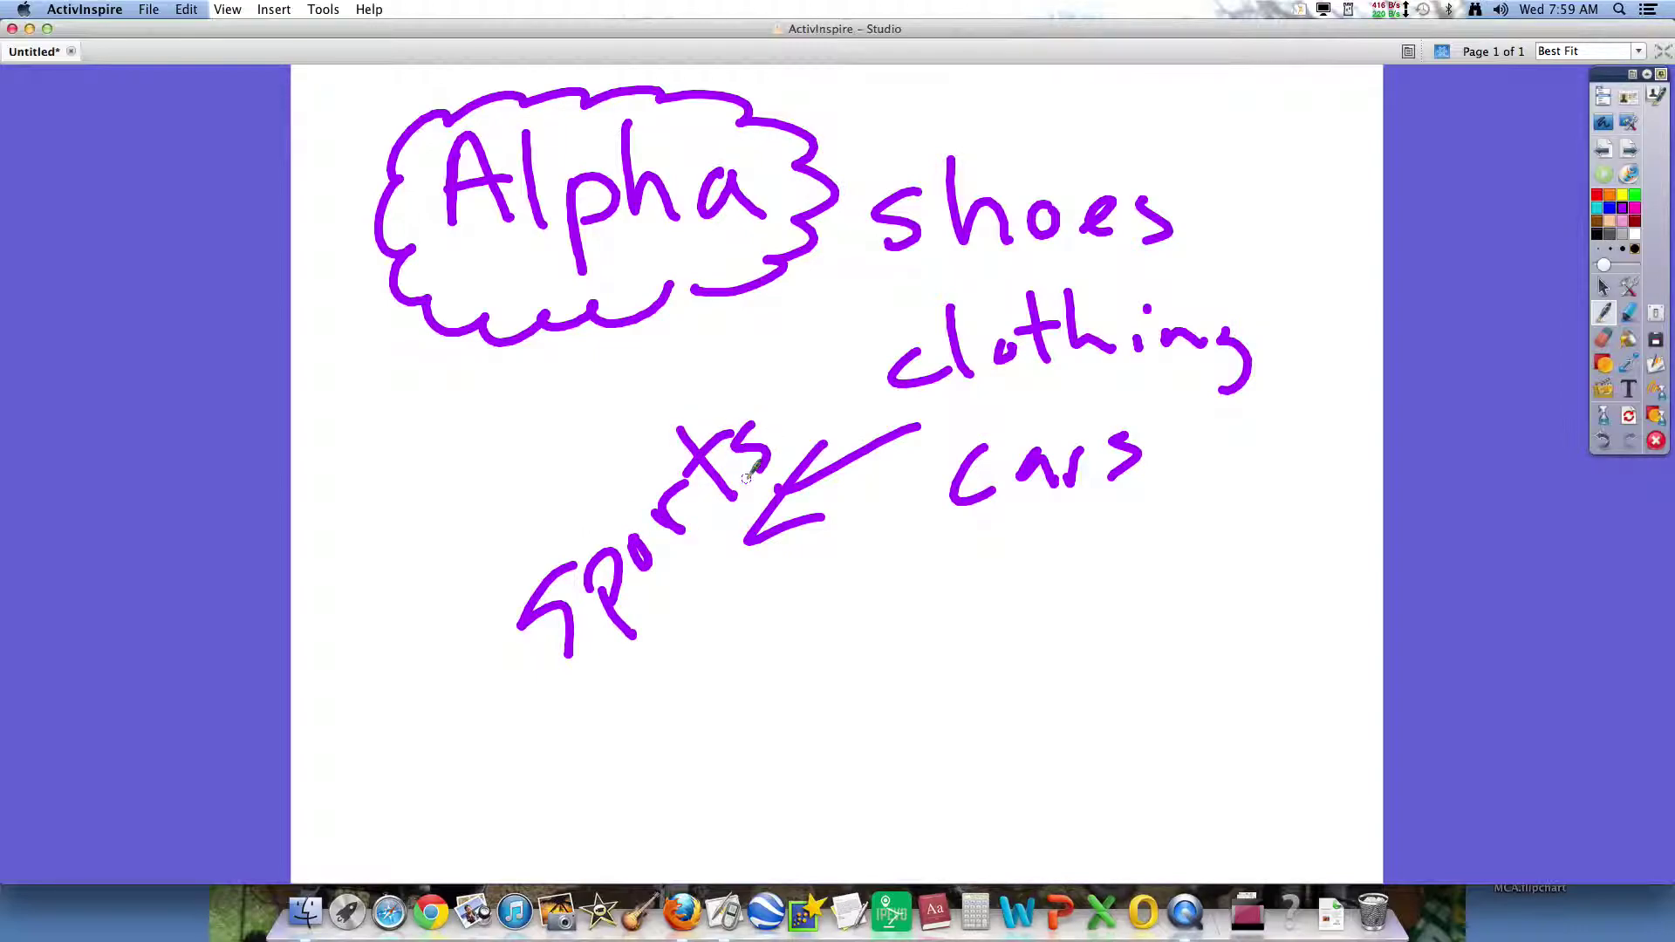
# Double-underline 'Alpha' and add a fresh blank page.
pyautogui.moveTo(756, 239); pyautogui.dragTo(510, 272)
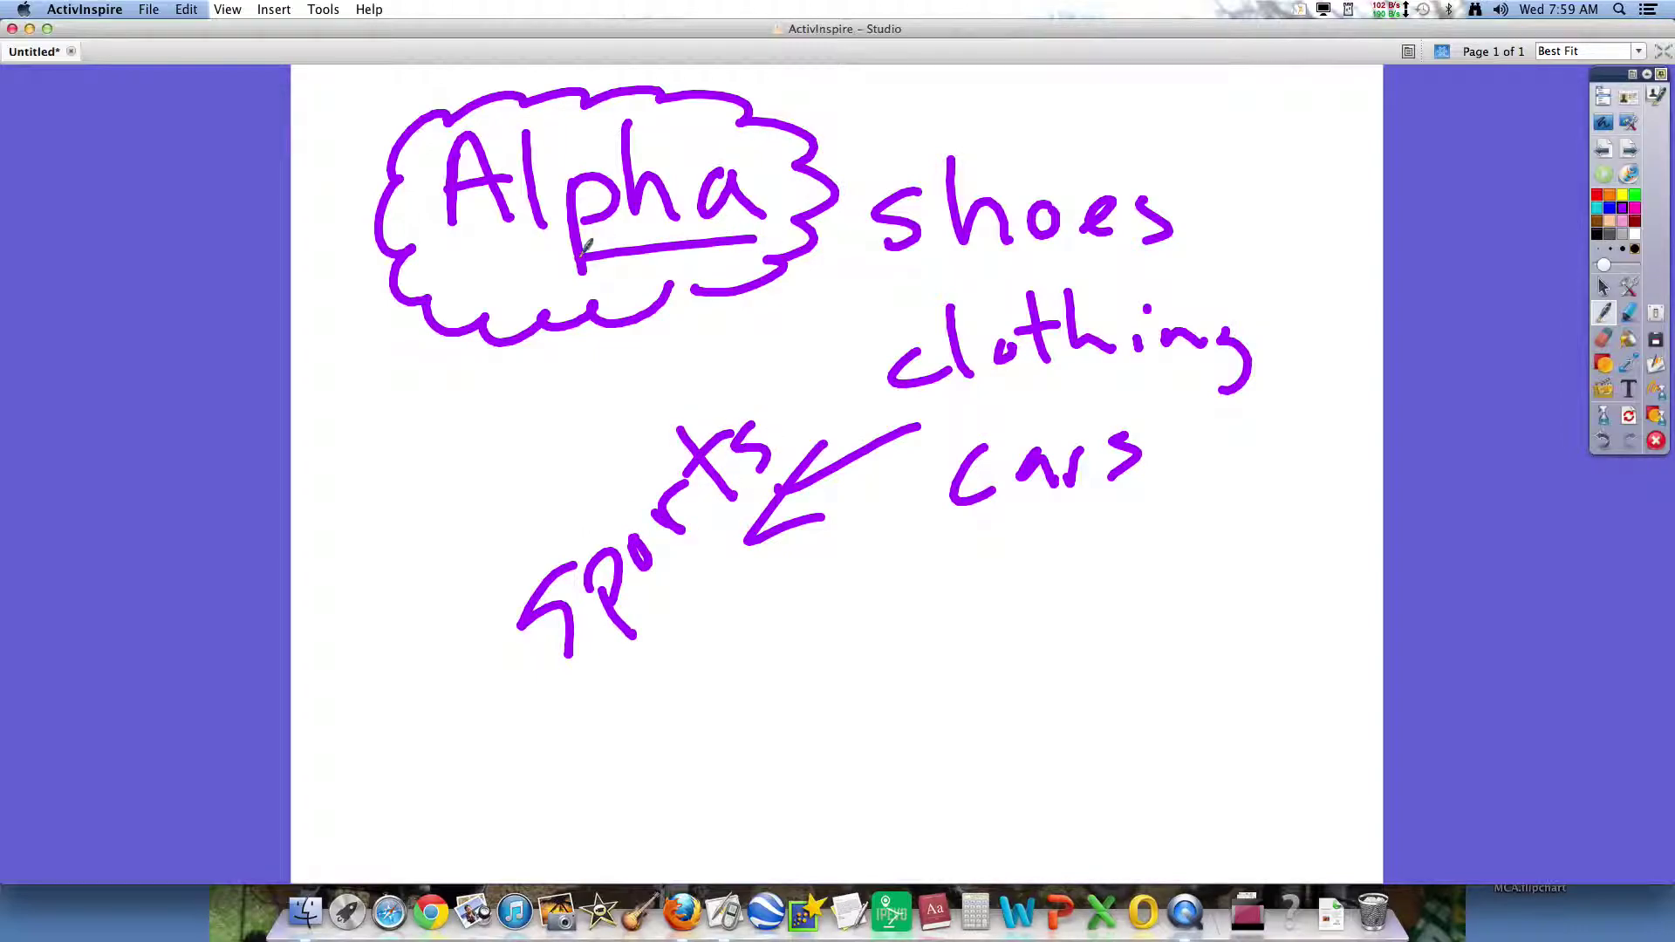
pyautogui.moveTo(714, 259); pyautogui.dragTo(536, 278)
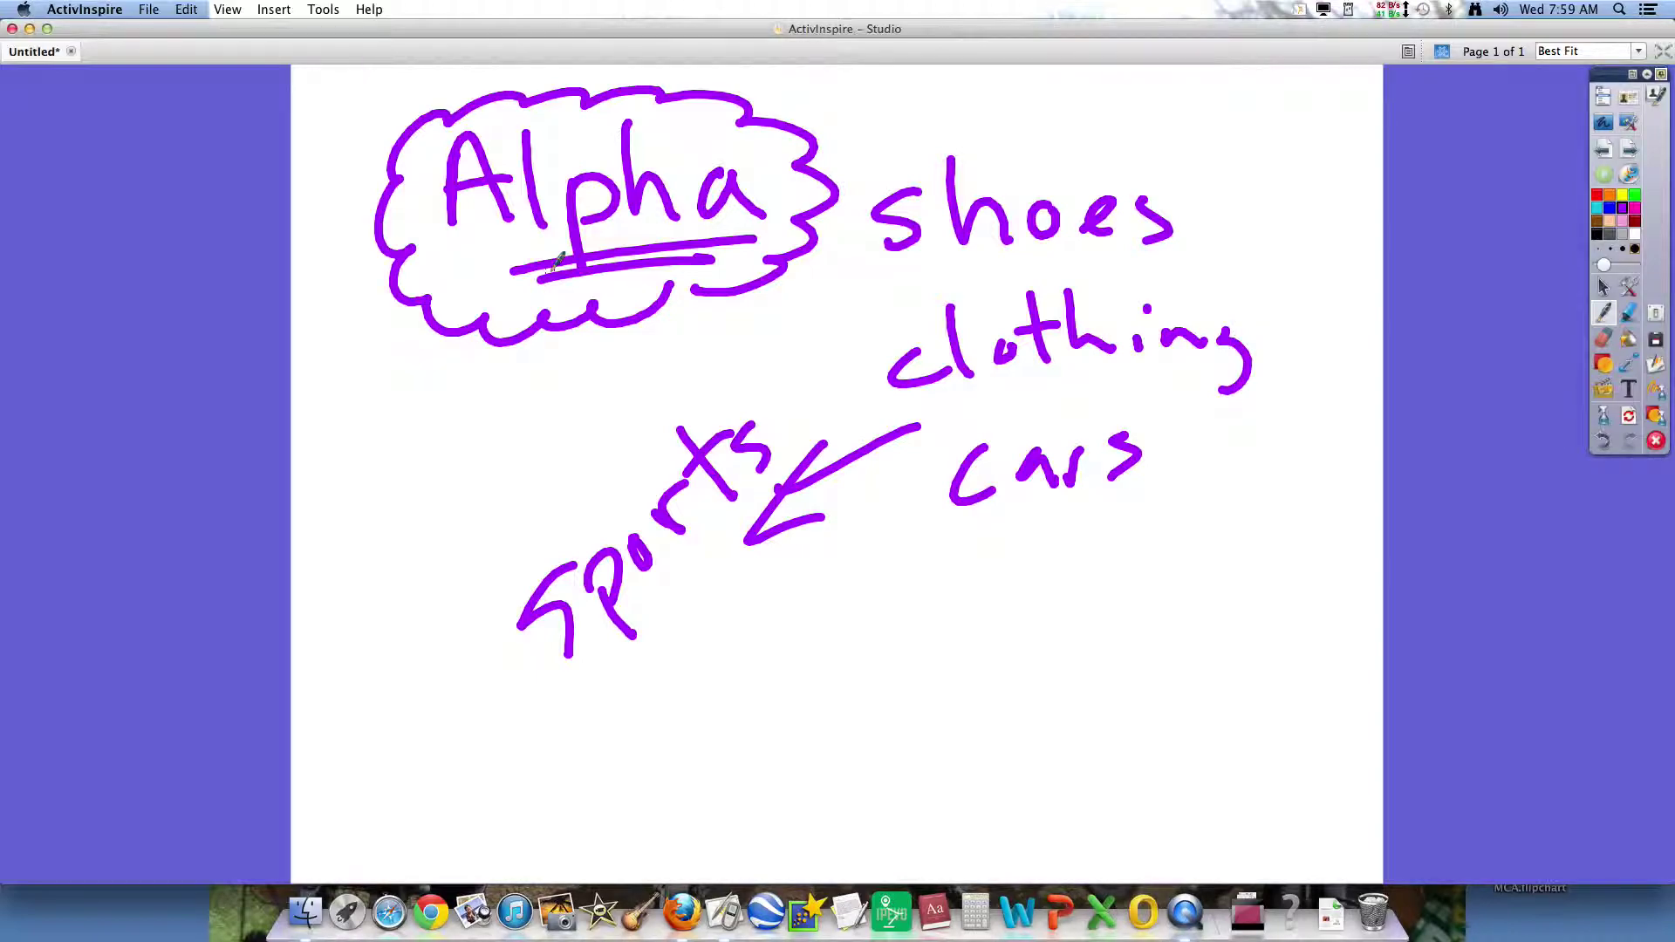
pyautogui.click(1636, 156)
# Write 'Wife' at the top of page two.
pyautogui.moveTo(471, 154)
pyautogui.mouseDown()
pyautogui.moveTo(560, 131)
pyautogui.moveTo(596, 220)
pyautogui.mouseUp()
pyautogui.click(593, 158)
pyautogui.moveTo(670, 131); pyautogui.dragTo(644, 220)
pyautogui.moveTo(680, 183); pyautogui.dragTo(618, 184)
pyautogui.moveTo(683, 189); pyautogui.dragTo(772, 205)
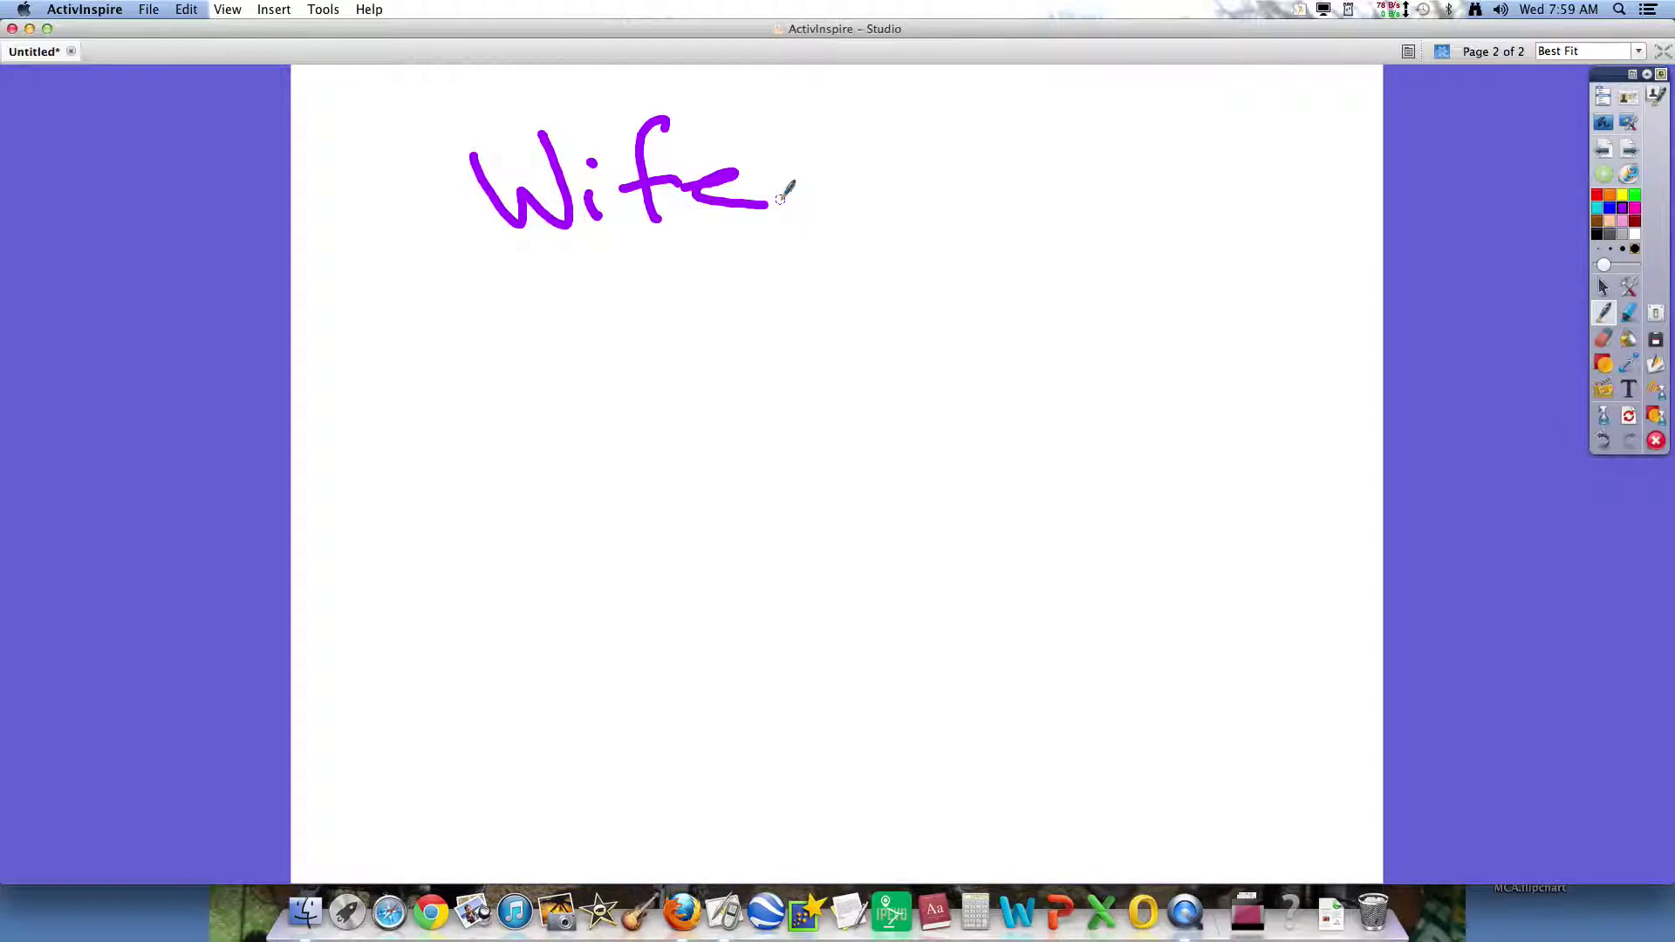
# Write a word below 'Wife' and strike it through.
pyautogui.moveTo(630, 325); pyautogui.dragTo(635, 327)
pyautogui.moveTo(708, 281); pyautogui.dragTo(691, 383)
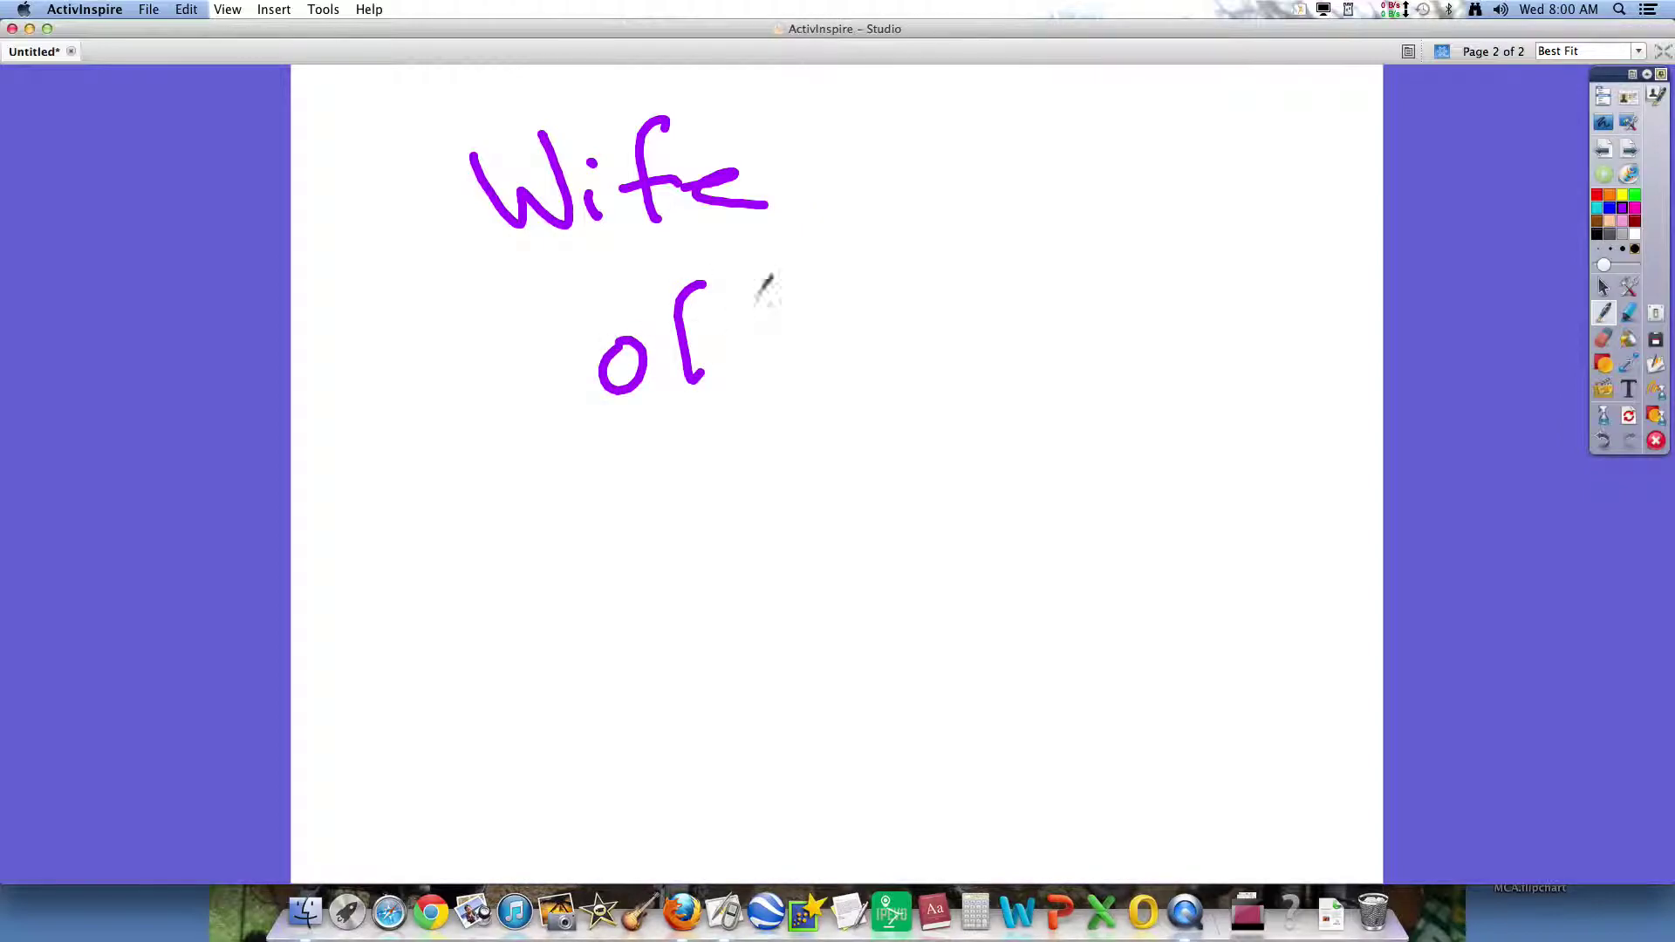
pyautogui.moveTo(764, 280); pyautogui.dragTo(720, 371)
pyautogui.moveTo(673, 350)
pyautogui.mouseDown()
pyautogui.moveTo(768, 322)
pyautogui.moveTo(1013, 330)
pyautogui.mouseUp()
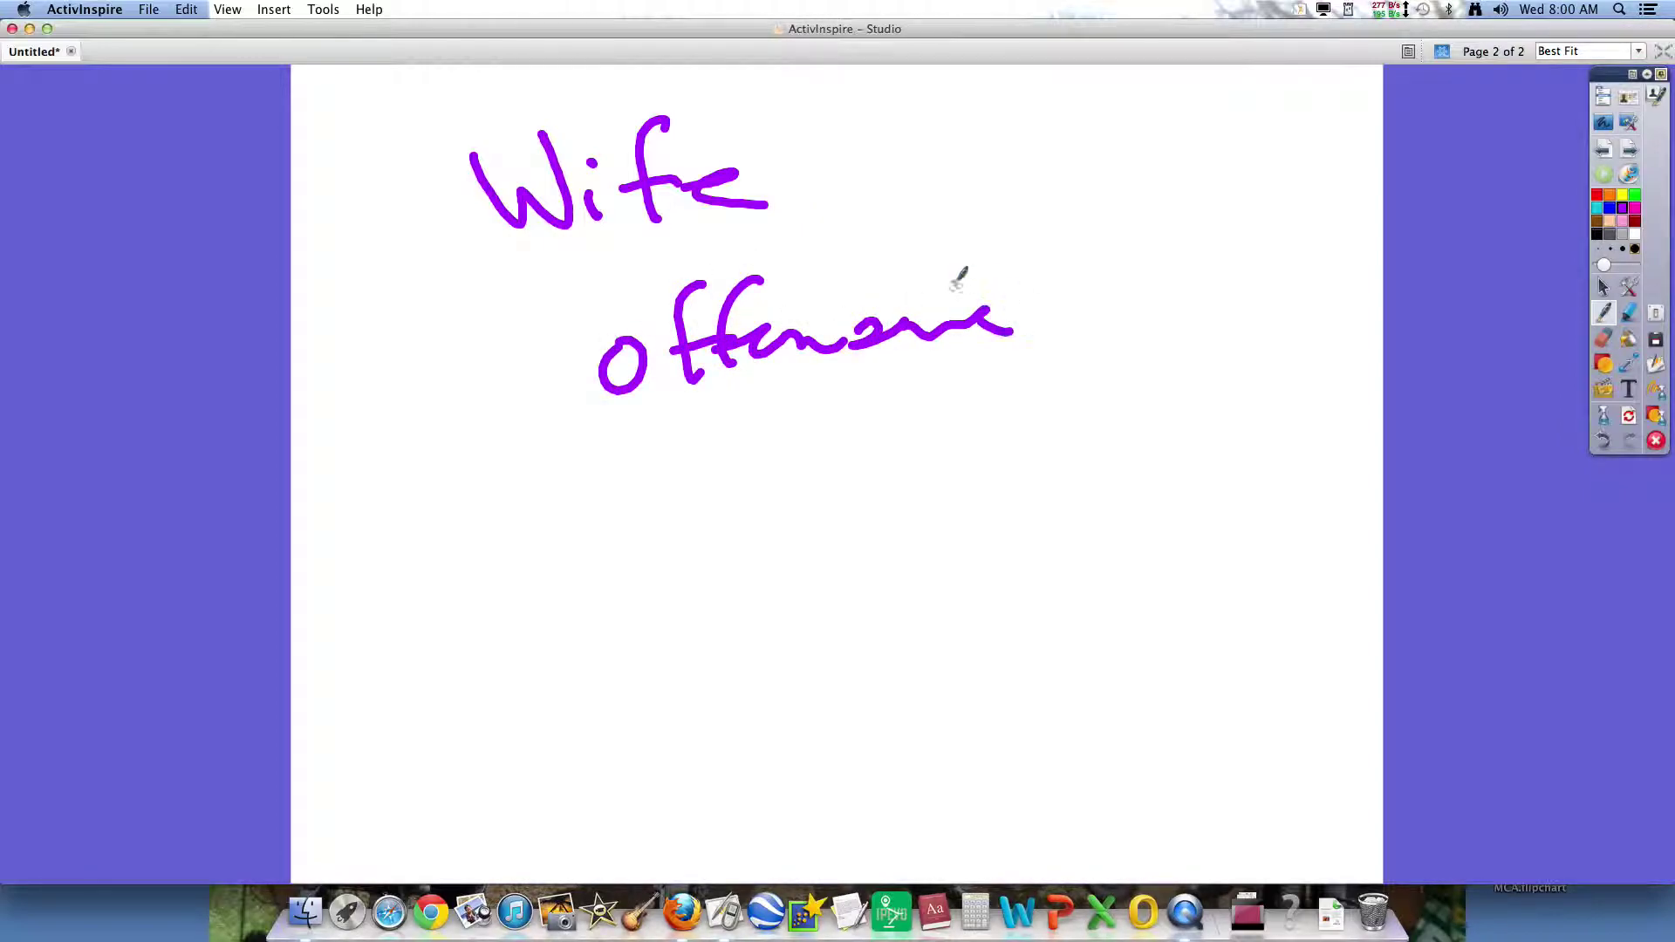
pyautogui.click(933, 283)
pyautogui.moveTo(1051, 270); pyautogui.dragTo(587, 405)
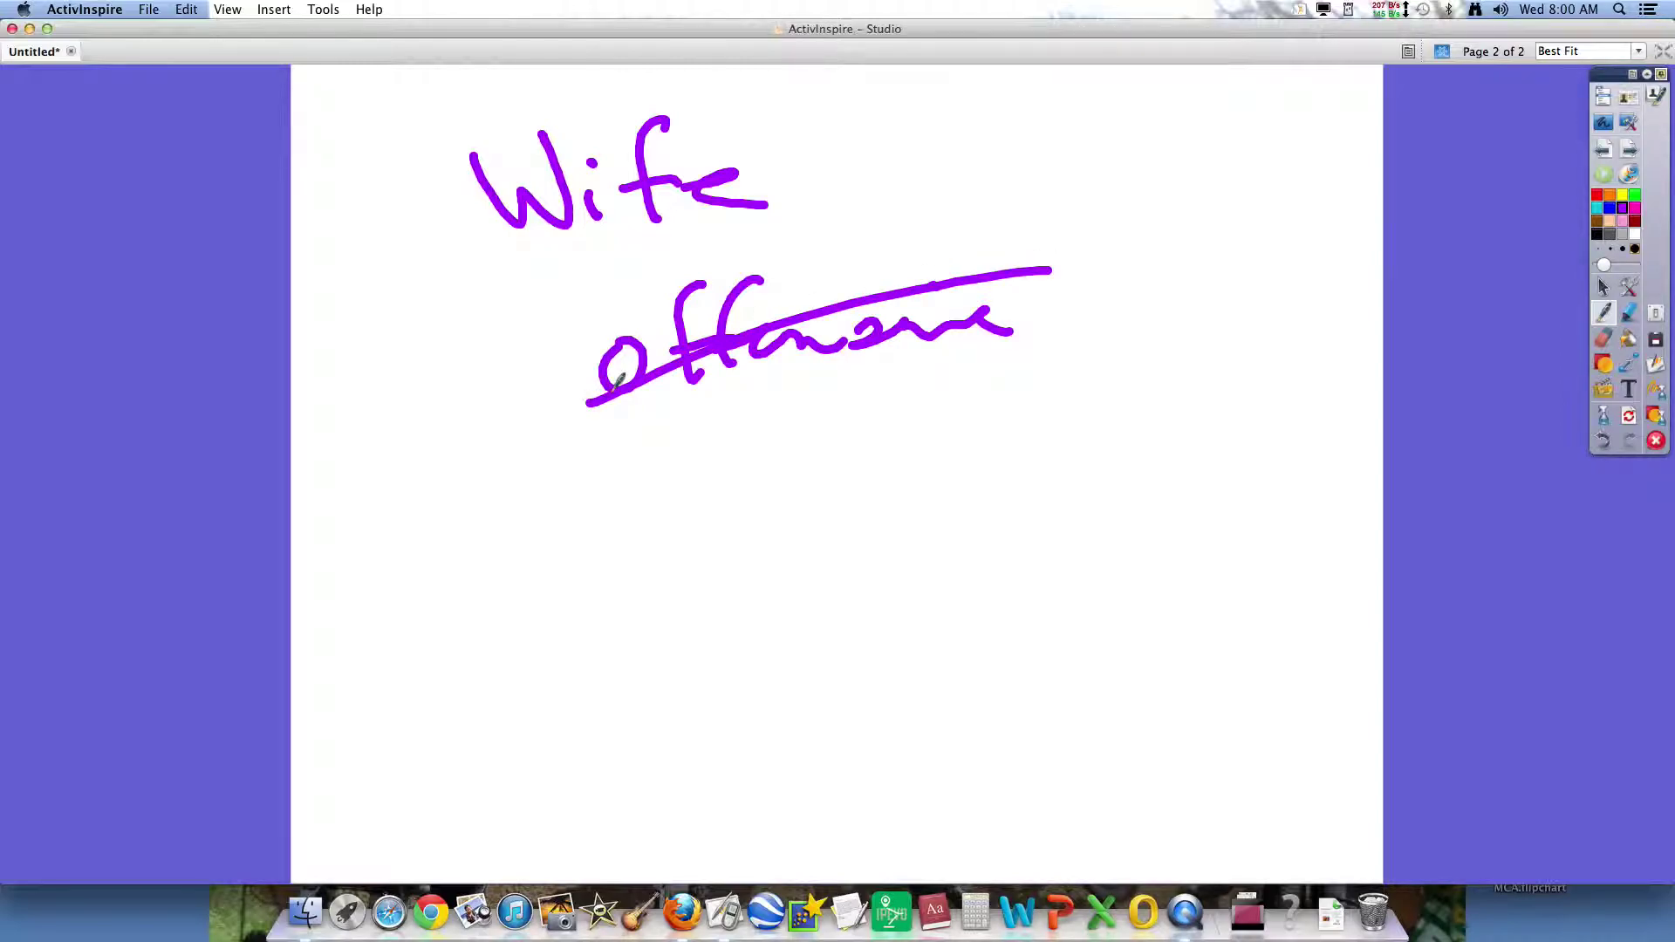
# Write 'alpha=empty' below the crossed-out word.
pyautogui.moveTo(689, 508); pyautogui.dragTo(719, 534)
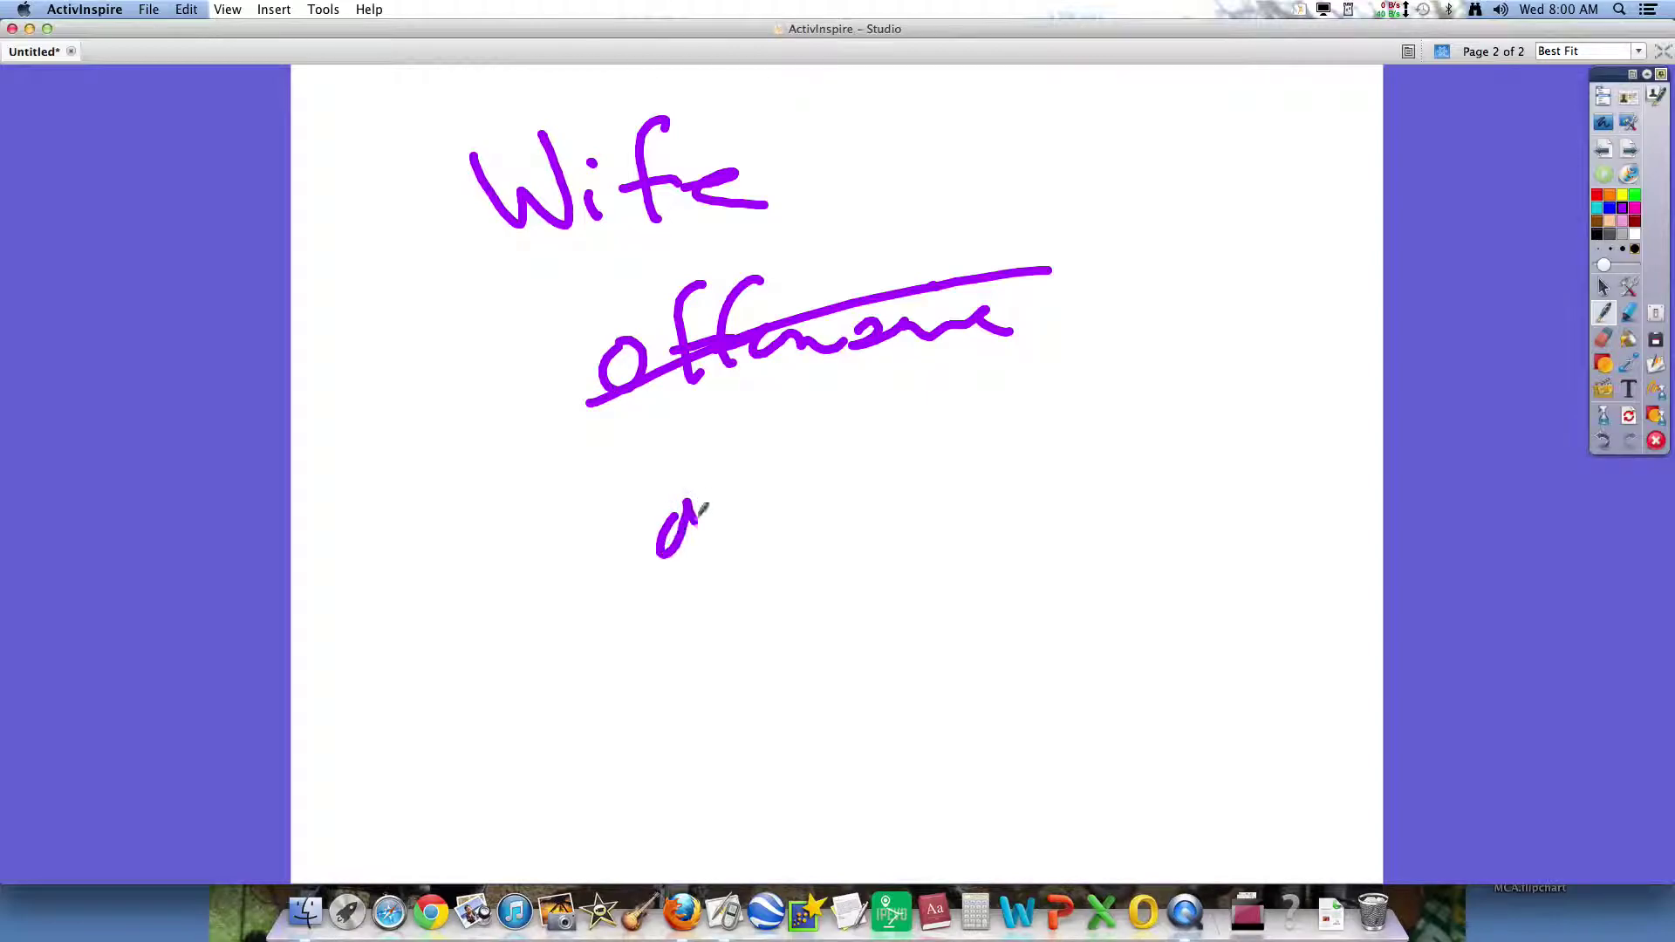
pyautogui.moveTo(736, 437)
pyautogui.mouseDown()
pyautogui.moveTo(751, 533)
pyautogui.moveTo(791, 527)
pyautogui.mouseUp()
pyautogui.moveTo(829, 427)
pyautogui.mouseDown()
pyautogui.moveTo(900, 504)
pyautogui.moveTo(961, 494)
pyautogui.moveTo(1014, 440)
pyautogui.mouseUp()
pyautogui.moveTo(969, 462)
pyautogui.mouseDown()
pyautogui.moveTo(1093, 458)
pyautogui.moveTo(1181, 432)
pyautogui.moveTo(1215, 452)
pyautogui.mouseUp()
pyautogui.moveTo(1238, 371); pyautogui.dragTo(1243, 458)
pyautogui.moveTo(1218, 416)
pyautogui.mouseDown()
pyautogui.moveTo(1262, 400)
pyautogui.moveTo(1275, 477)
pyautogui.mouseUp()
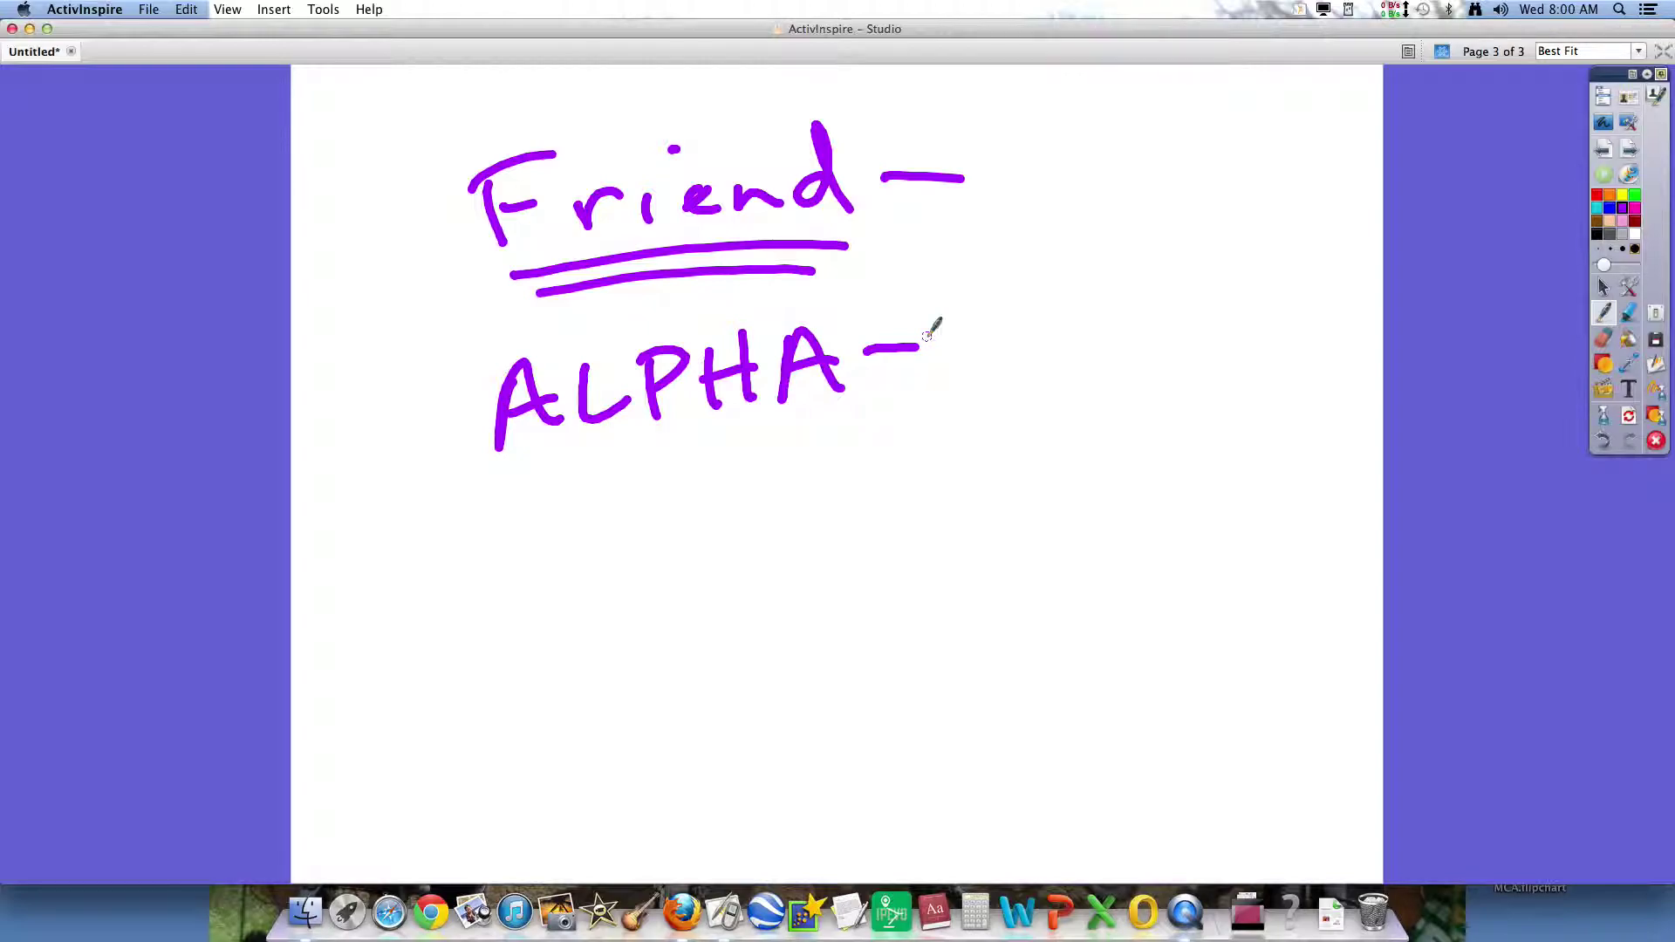
# Write a note below 'ALPHA' on the third page.
pyautogui.moveTo(871, 437)
pyautogui.mouseDown()
pyautogui.moveTo(1182, 418)
pyautogui.moveTo(1233, 399)
pyautogui.moveTo(1326, 417)
pyautogui.moveTo(1171, 405)
pyautogui.mouseUp()
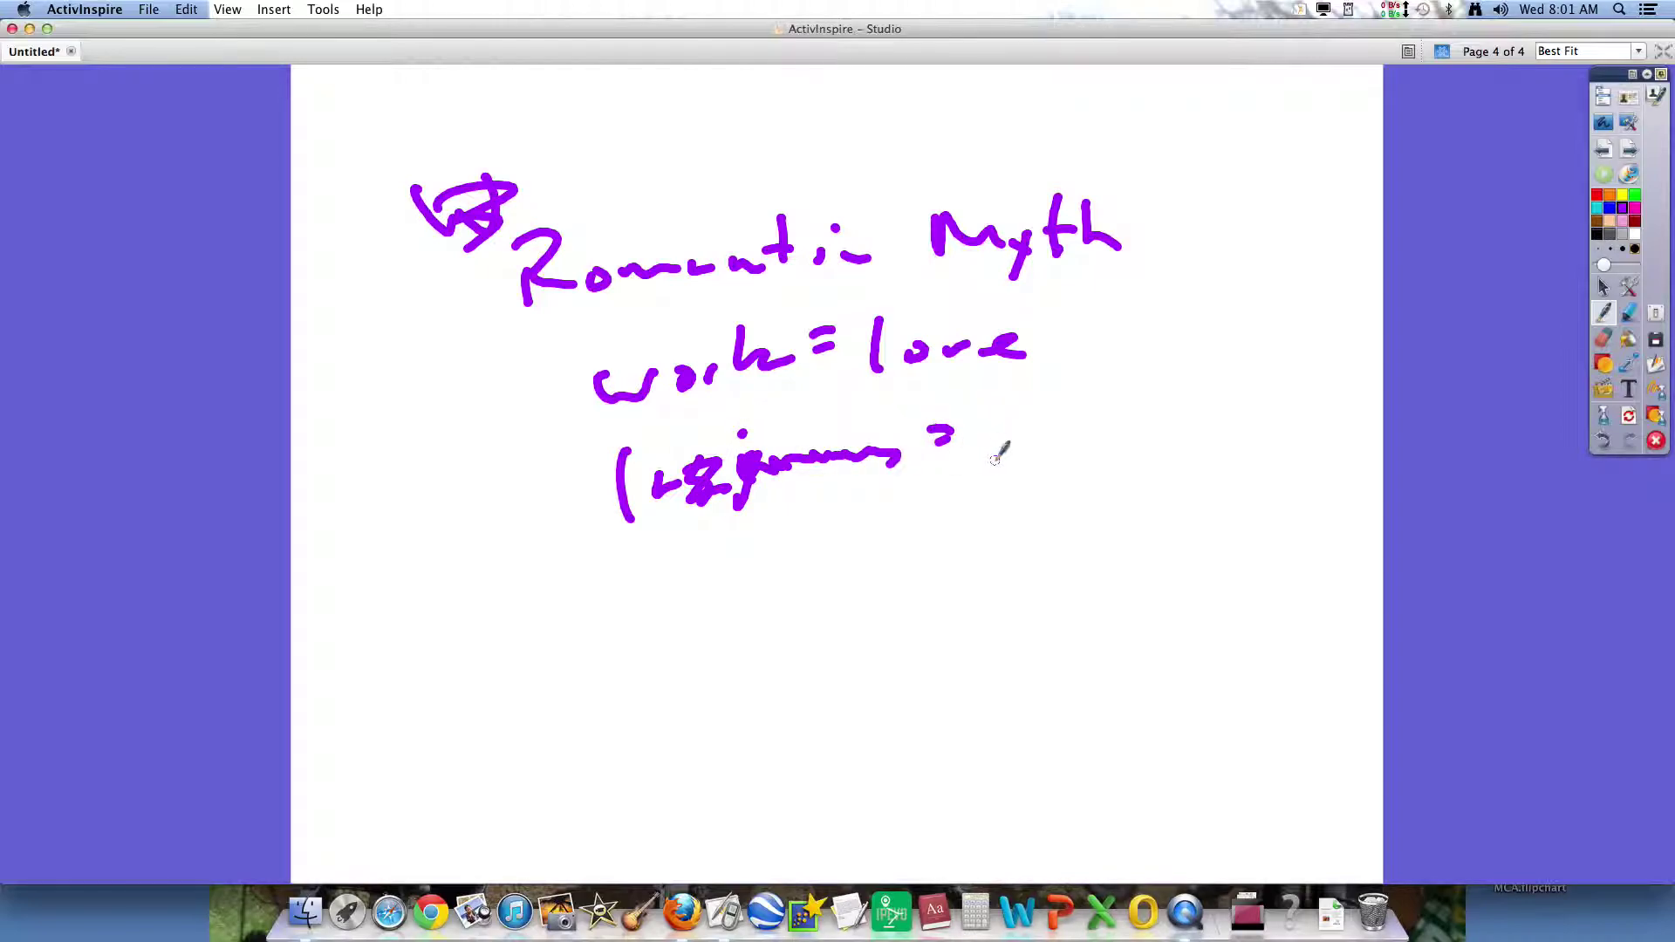
# Add '≠ Love', draw a cloud around 'Romantic Myth', and arrow downward.
pyautogui.moveTo(976, 384)
pyautogui.mouseDown()
pyautogui.moveTo(921, 479)
pyautogui.moveTo(1134, 428)
pyautogui.mouseUp()
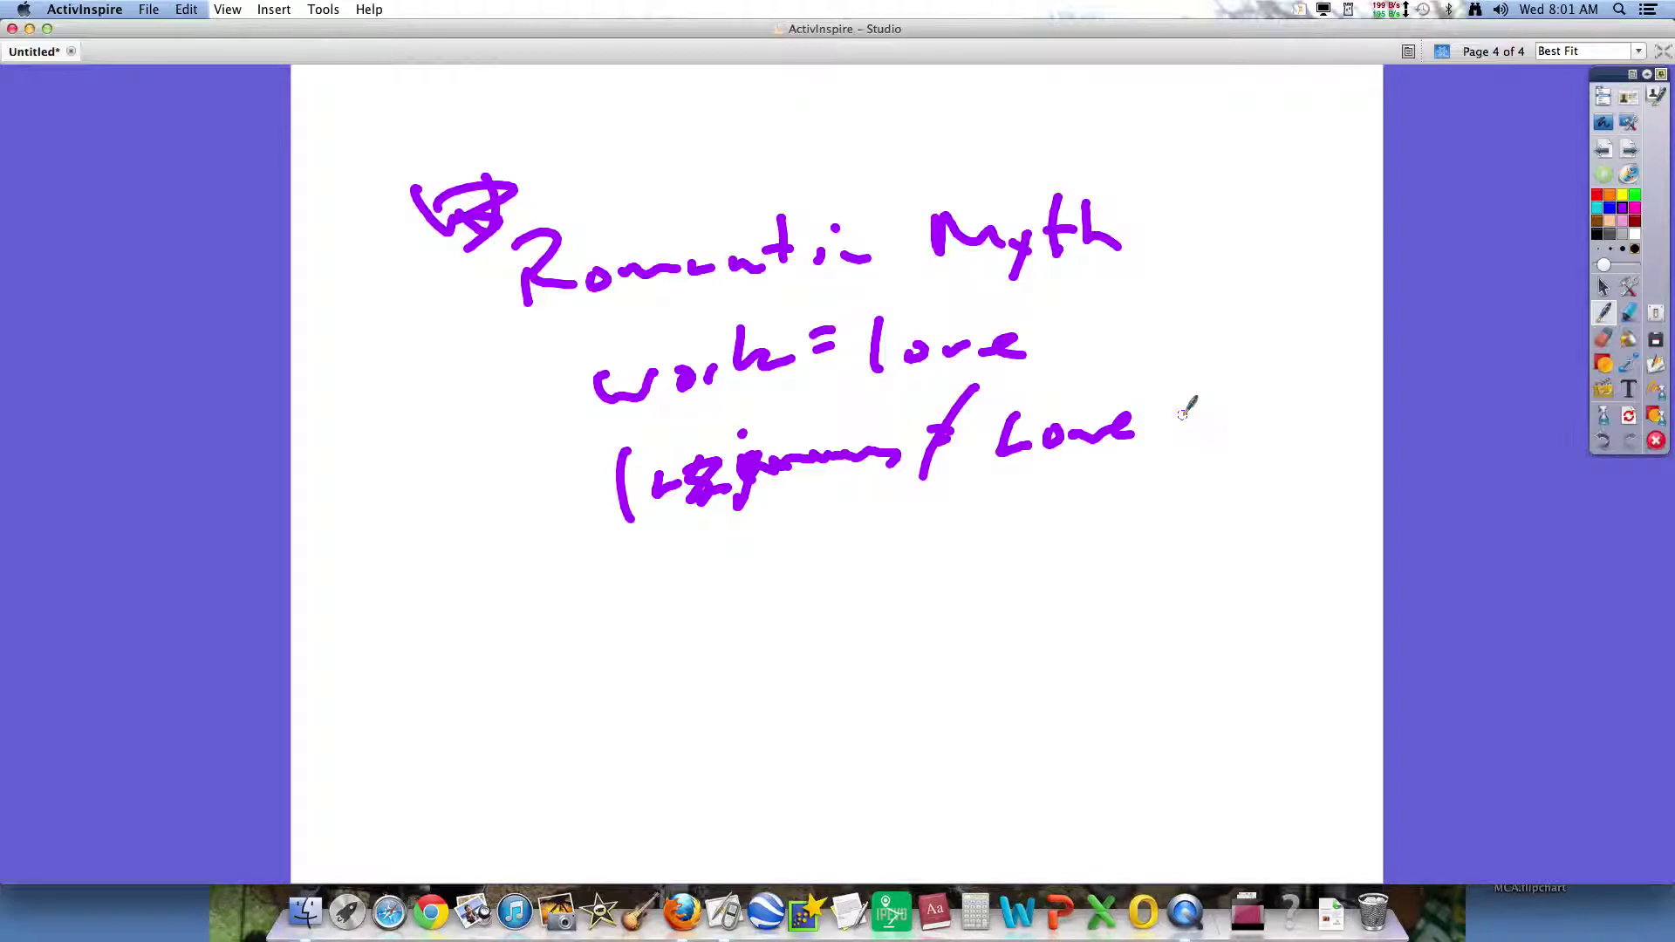
pyautogui.moveTo(1141, 272)
pyautogui.mouseDown()
pyautogui.moveTo(688, 316)
pyautogui.moveTo(482, 233)
pyautogui.moveTo(786, 150)
pyautogui.moveTo(1008, 173)
pyautogui.moveTo(1107, 270)
pyautogui.mouseUp()
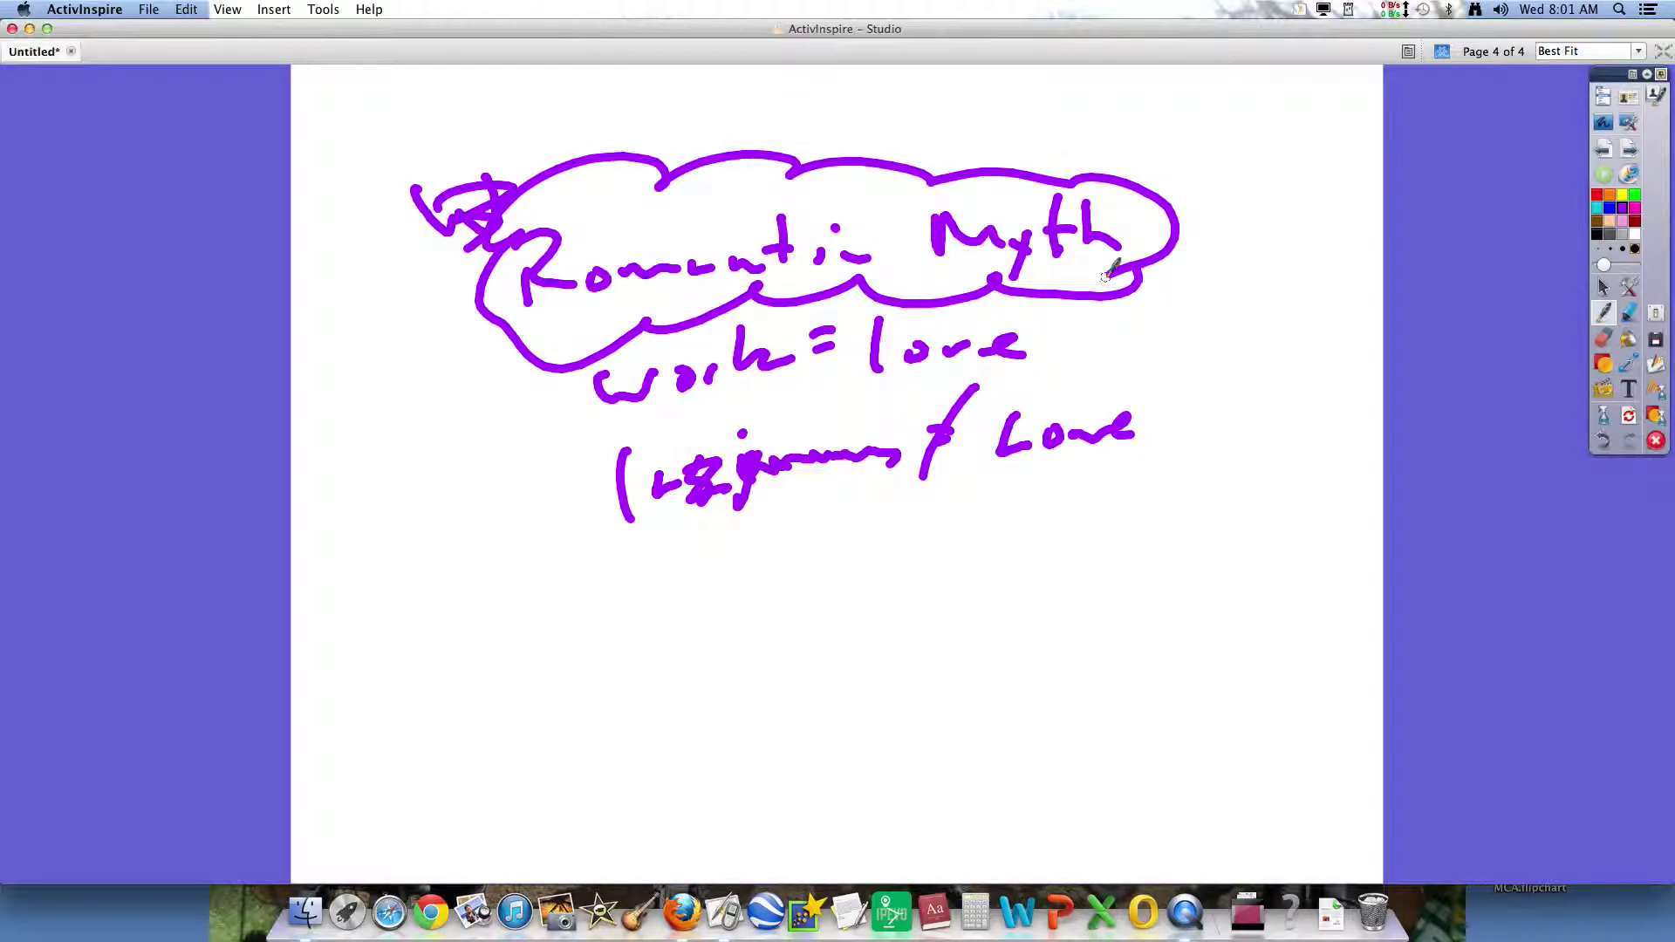
pyautogui.moveTo(1146, 301); pyautogui.dragTo(1231, 547)
pyautogui.moveTo(1266, 487); pyautogui.dragTo(1194, 544)
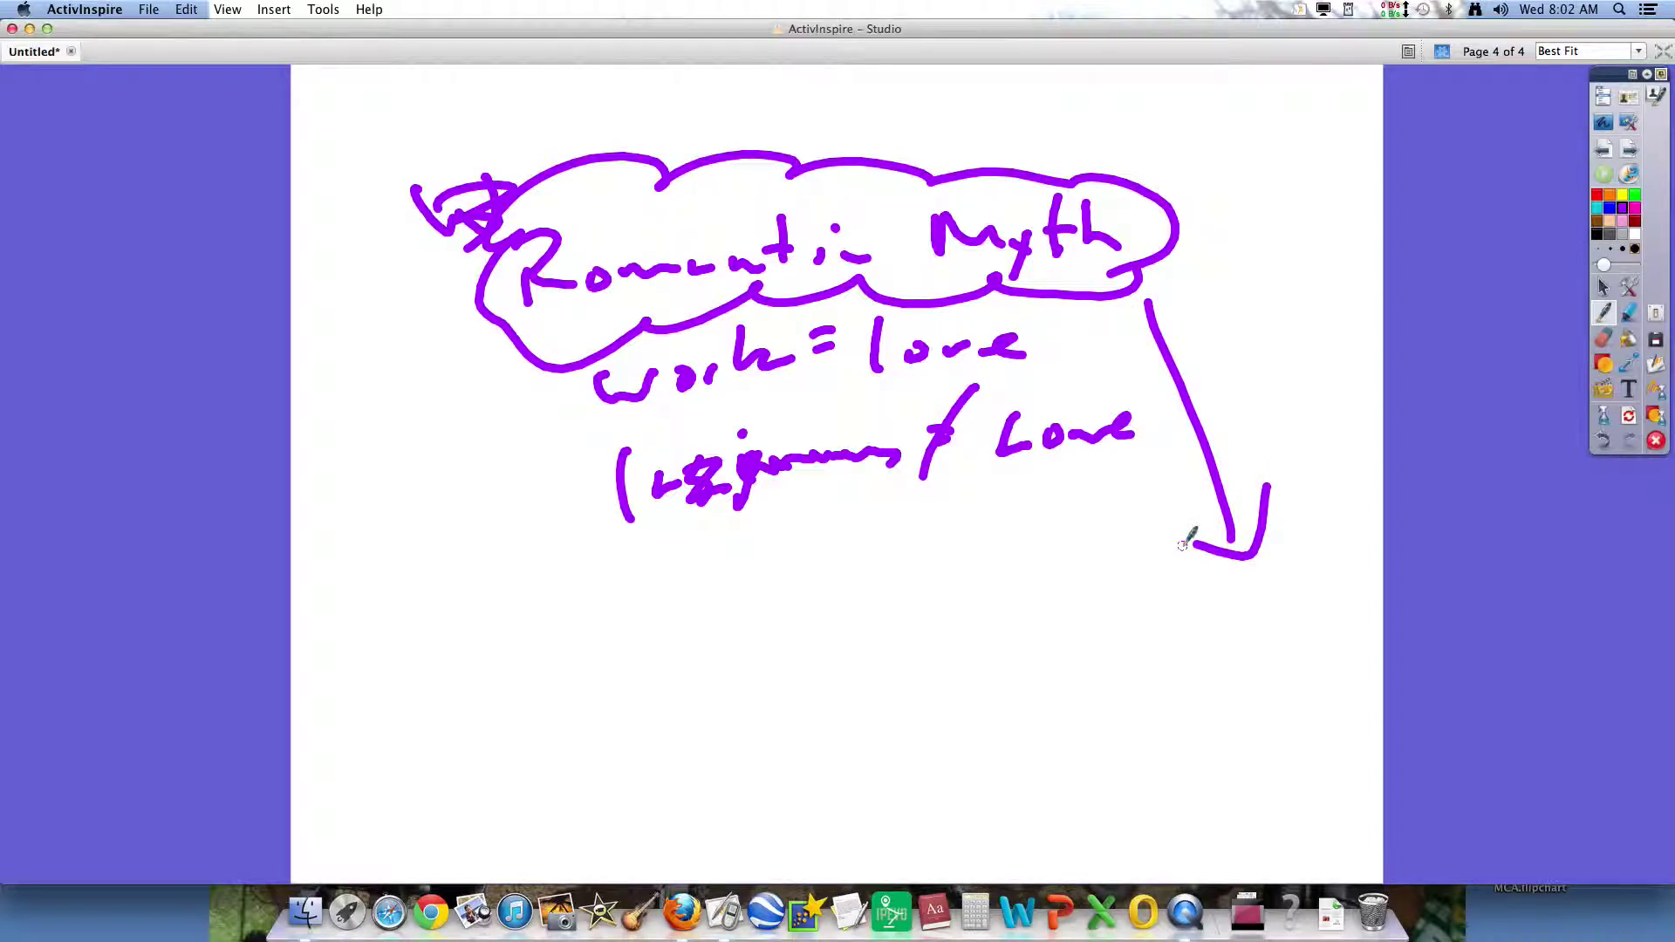
# Write 'Alpha' at the arrow's tip and draw an arrow pointing left.
pyautogui.moveTo(1043, 661); pyautogui.dragTo(1121, 717)
pyautogui.moveTo(1088, 617); pyautogui.dragTo(1111, 733)
pyautogui.moveTo(1142, 663); pyautogui.dragTo(1177, 708)
pyautogui.moveTo(1162, 570)
pyautogui.mouseDown()
pyautogui.moveTo(1214, 755)
pyautogui.moveTo(1269, 610)
pyautogui.moveTo(1332, 591)
pyautogui.mouseUp()
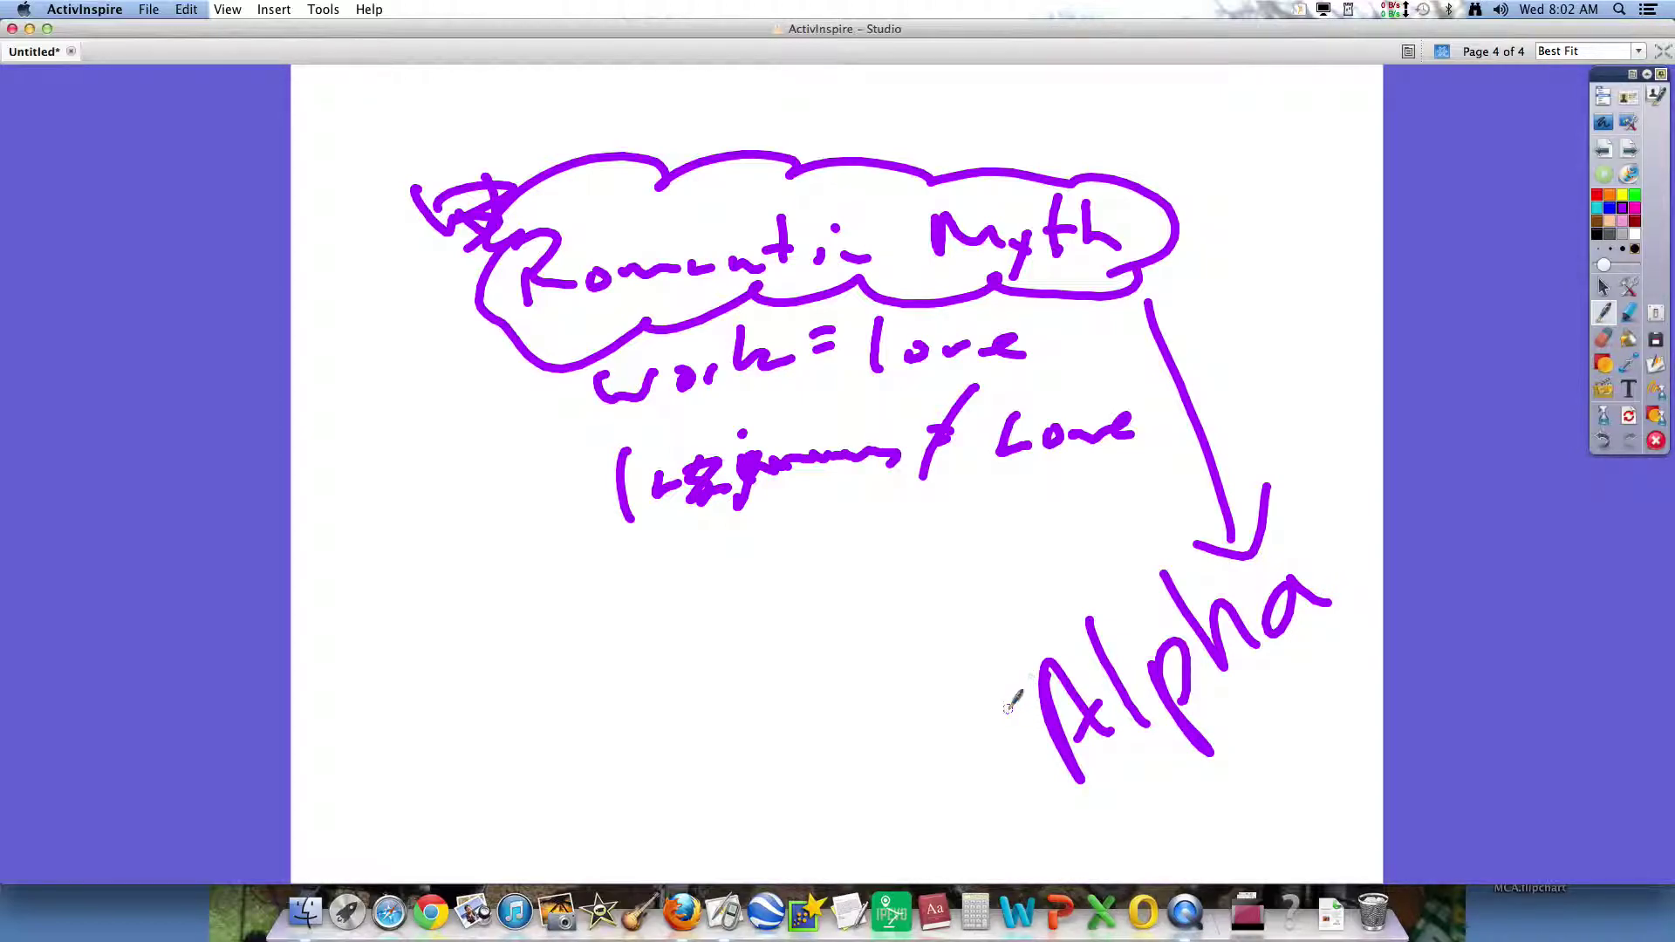
pyautogui.moveTo(1018, 703)
pyautogui.mouseDown()
pyautogui.moveTo(866, 676)
pyautogui.moveTo(899, 650)
pyautogui.mouseUp()
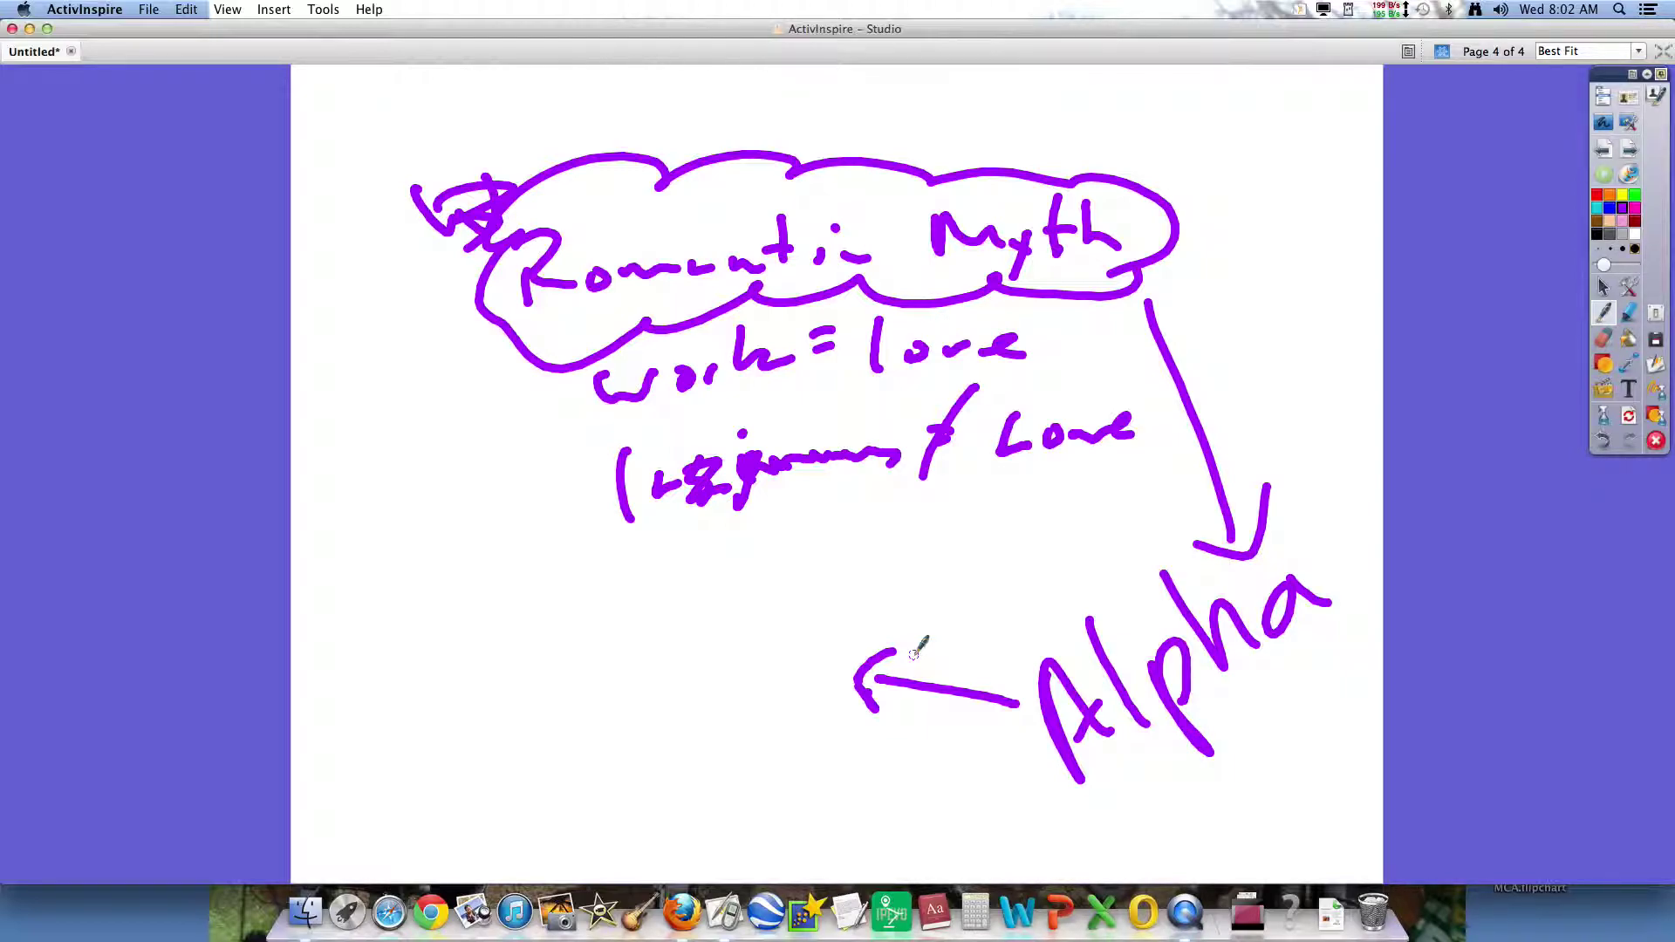
# Write a second 'Alpha' left of the arrow, zigzag it, and cross out the right one.
pyautogui.moveTo(613, 727); pyautogui.dragTo(667, 691)
pyautogui.moveTo(654, 628)
pyautogui.mouseDown()
pyautogui.moveTo(674, 687)
pyautogui.moveTo(750, 686)
pyautogui.mouseUp()
pyautogui.moveTo(722, 577)
pyautogui.mouseDown()
pyautogui.moveTo(785, 626)
pyautogui.moveTo(841, 574)
pyautogui.moveTo(702, 713)
pyautogui.moveTo(735, 739)
pyautogui.mouseUp()
pyautogui.moveTo(1063, 736)
pyautogui.mouseDown()
pyautogui.moveTo(1289, 577)
pyautogui.moveTo(1157, 683)
pyautogui.mouseUp()
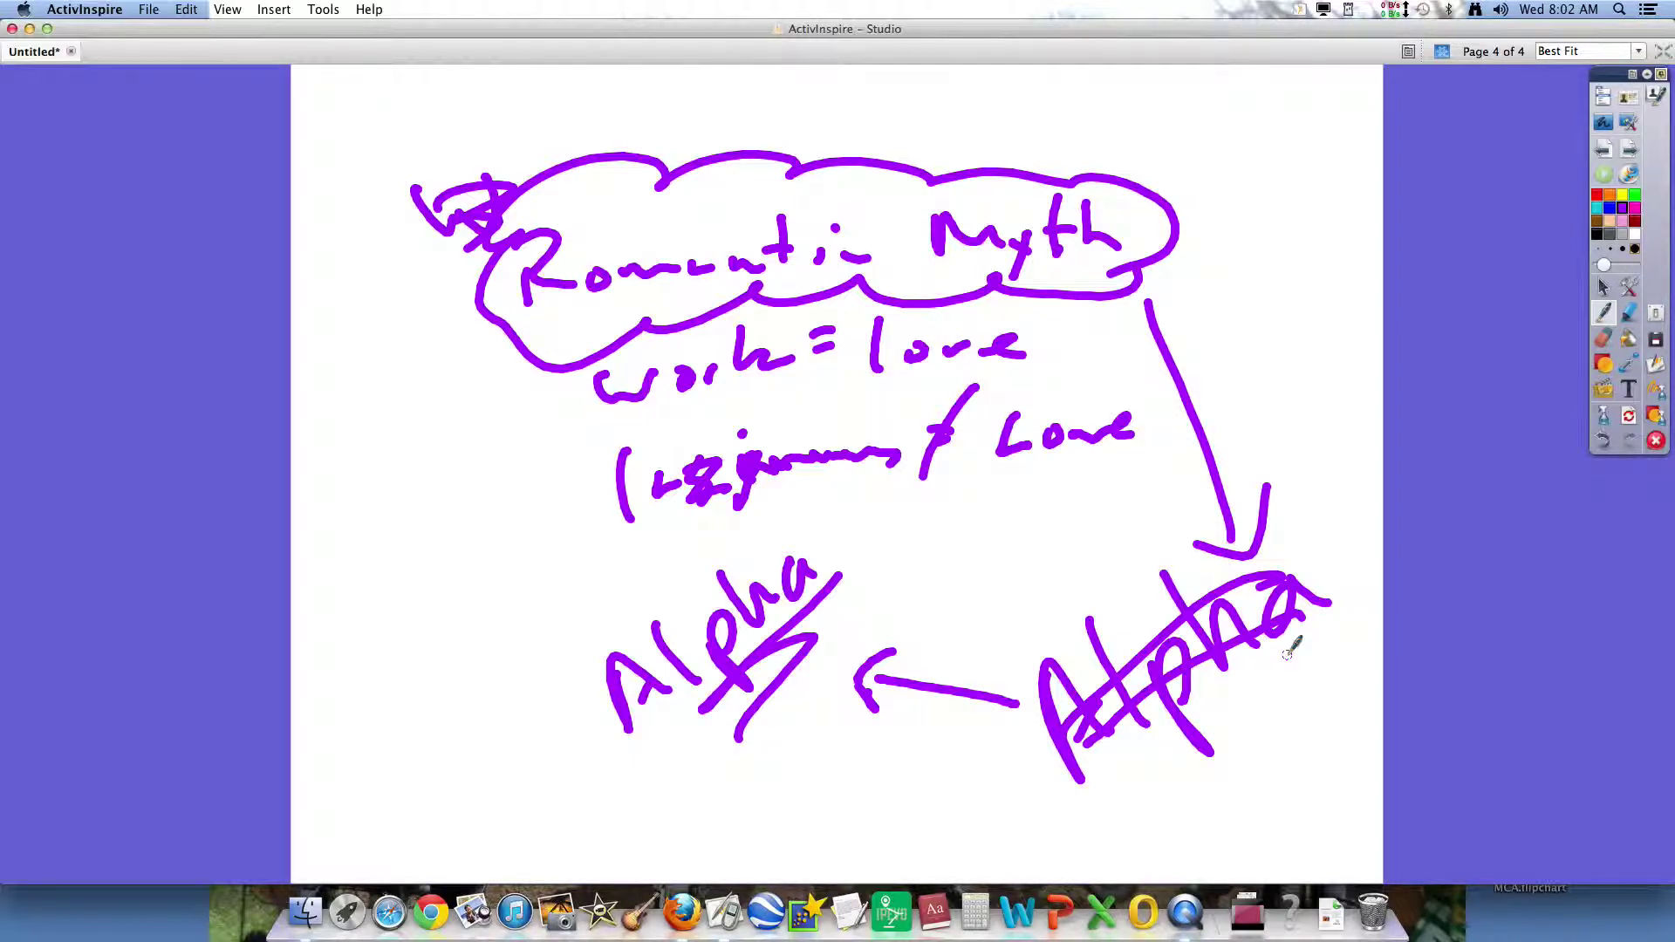
# Write '95' near the right edge and add a new blank page.
pyautogui.moveTo(1265, 291); pyautogui.dragTo(1259, 373)
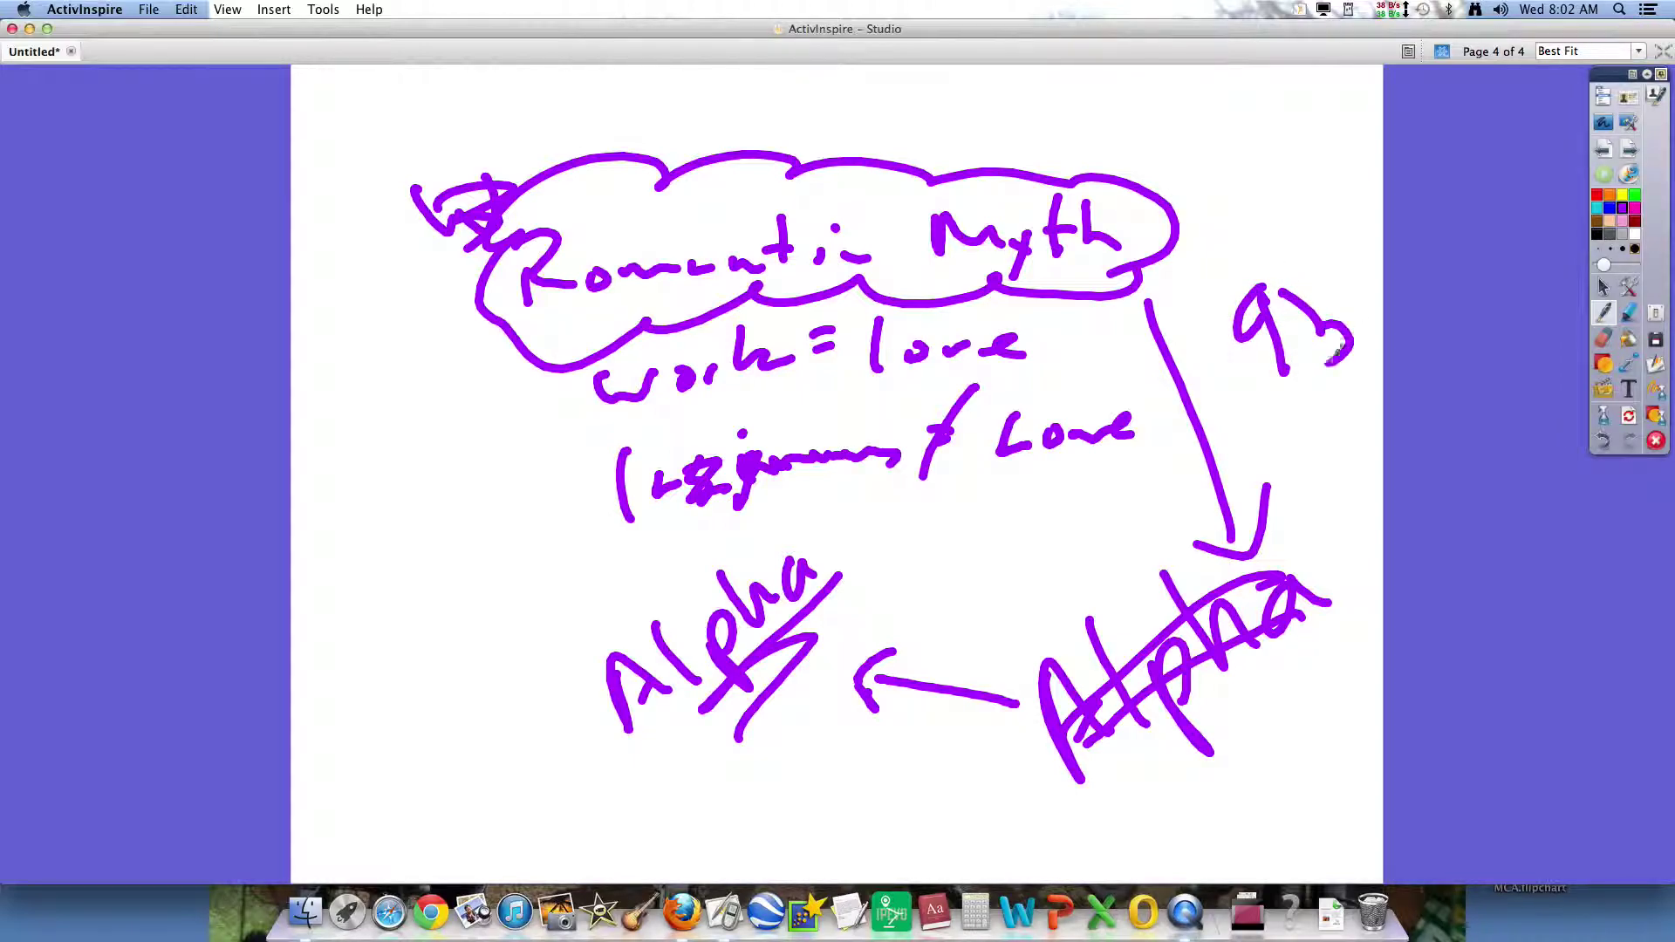
pyautogui.moveTo(1285, 295); pyautogui.dragTo(1315, 370)
pyautogui.moveTo(1312, 269)
pyautogui.mouseDown()
pyautogui.moveTo(1326, 249)
pyautogui.moveTo(1372, 330)
pyautogui.mouseUp()
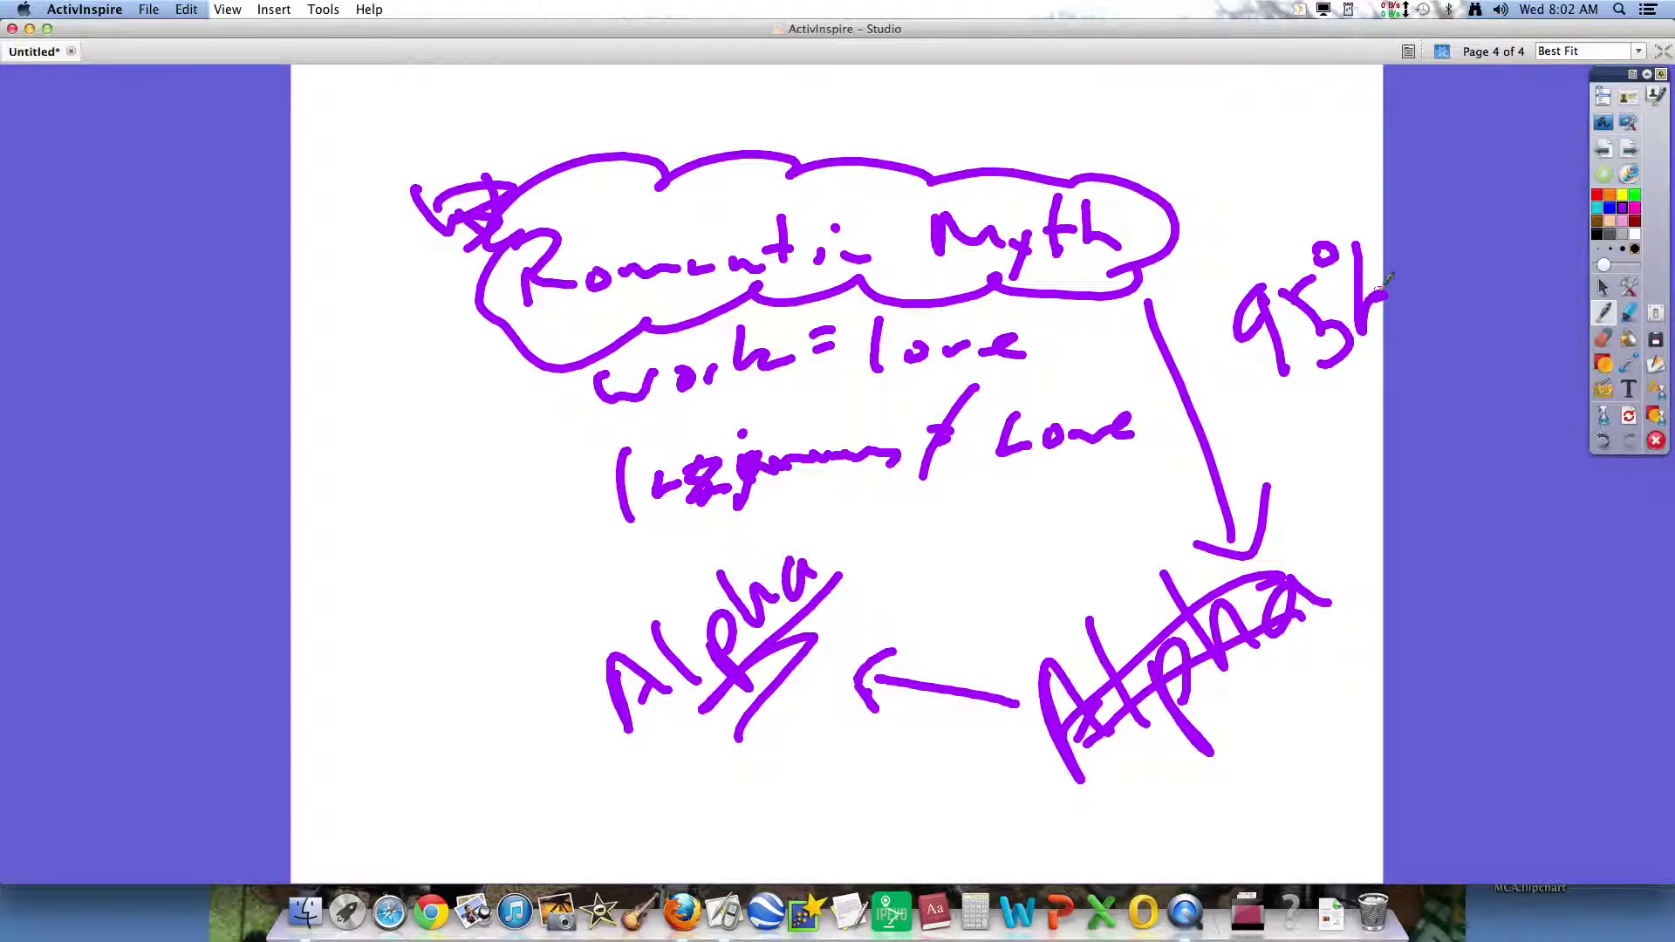
pyautogui.click(1630, 152)
# Write 'Alpha' on page five and cross it out.
pyautogui.moveTo(495, 192)
pyautogui.mouseDown()
pyautogui.moveTo(479, 292)
pyautogui.moveTo(497, 197)
pyautogui.moveTo(585, 276)
pyautogui.mouseUp()
pyautogui.moveTo(636, 249); pyautogui.dragTo(645, 273)
pyautogui.moveTo(691, 179); pyautogui.dragTo(724, 265)
pyautogui.moveTo(825, 212); pyautogui.dragTo(856, 256)
pyautogui.moveTo(866, 183); pyautogui.dragTo(416, 322)
# Arrow down to a second 'Alpha' and strike it with a zigzag.
pyautogui.moveTo(739, 321)
pyautogui.mouseDown()
pyautogui.moveTo(812, 404)
pyautogui.moveTo(736, 432)
pyautogui.moveTo(819, 549)
pyautogui.moveTo(848, 447)
pyautogui.moveTo(912, 507)
pyautogui.mouseUp()
pyautogui.moveTo(945, 453)
pyautogui.mouseDown()
pyautogui.moveTo(972, 531)
pyautogui.moveTo(985, 432)
pyautogui.mouseUp()
pyautogui.moveTo(979, 376)
pyautogui.mouseDown()
pyautogui.moveTo(976, 461)
pyautogui.moveTo(1053, 445)
pyautogui.mouseUp()
pyautogui.moveTo(1106, 393)
pyautogui.mouseDown()
pyautogui.moveTo(1159, 392)
pyautogui.moveTo(1091, 665)
pyautogui.mouseUp()
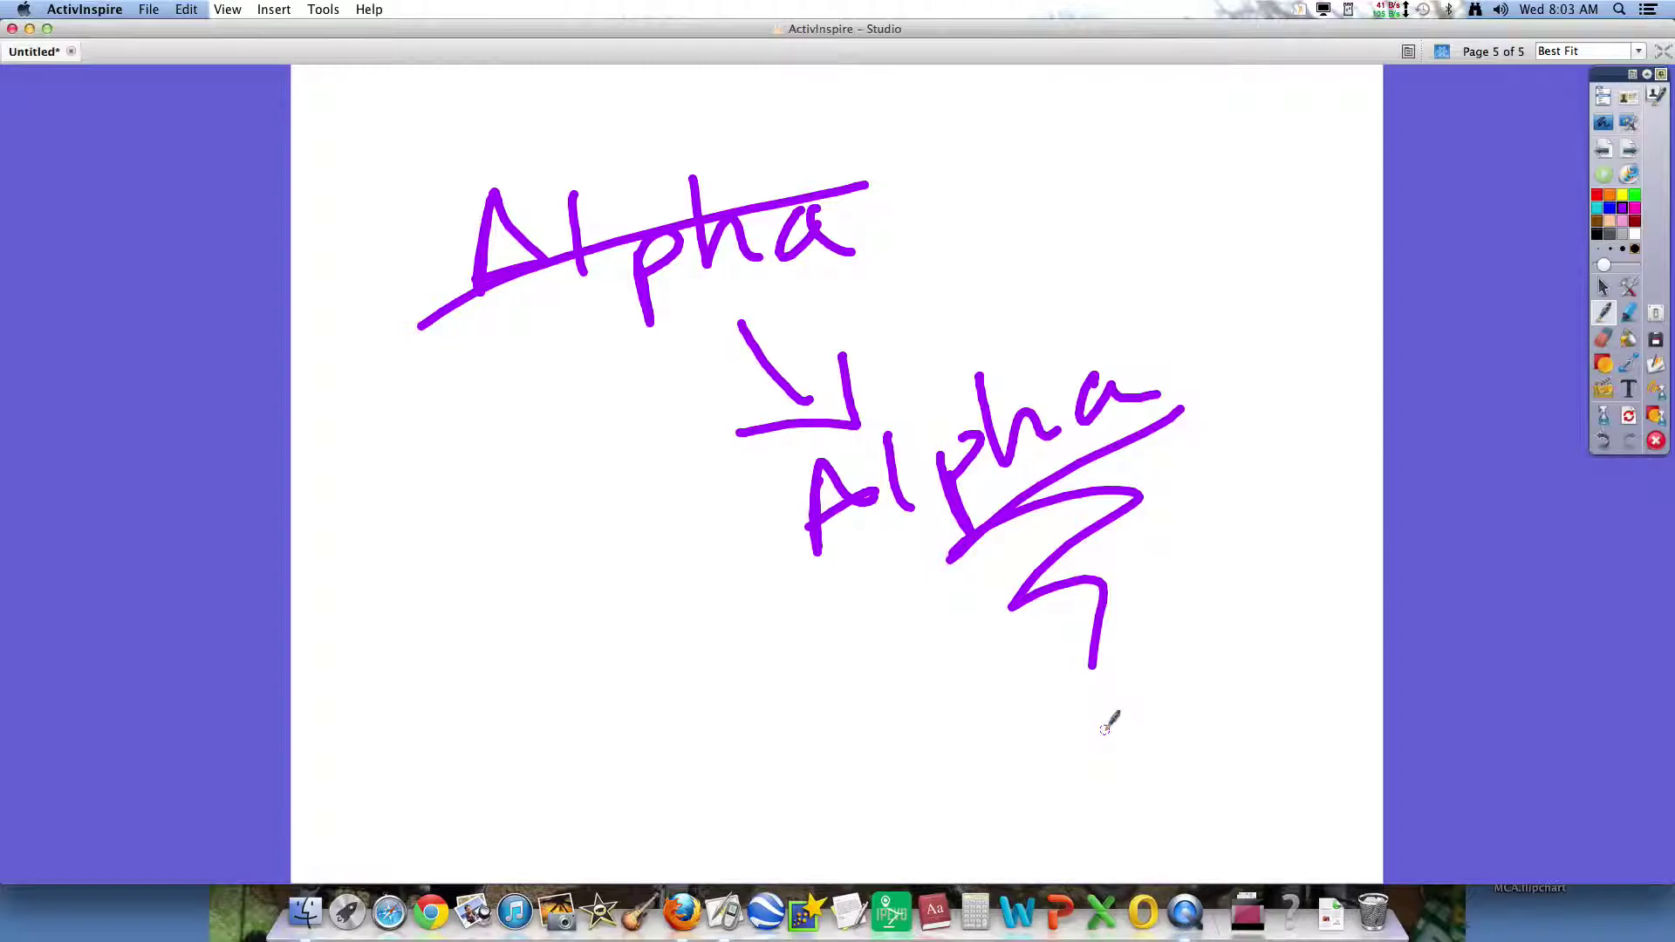